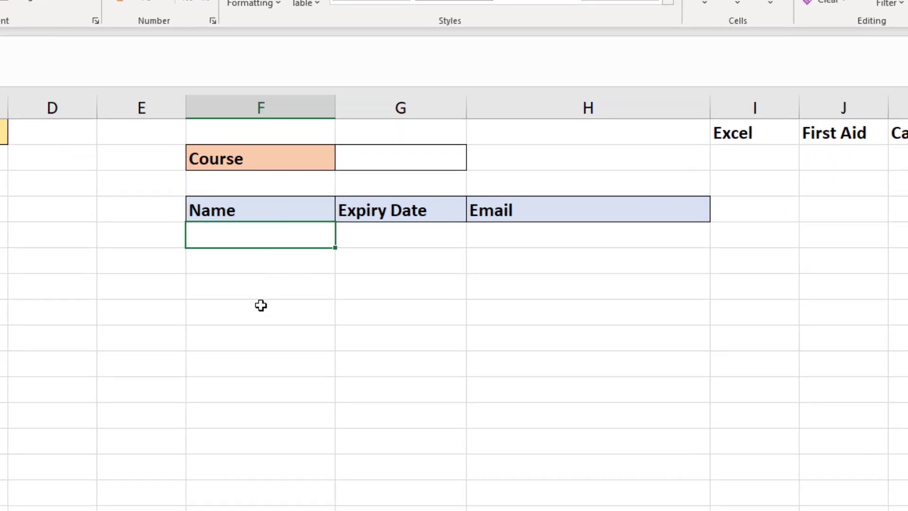
# - In F5, FILTER Name through Expiry Date for expiry before TODAY(), with fallback "All up to date"
pyautogui.write('=fil')
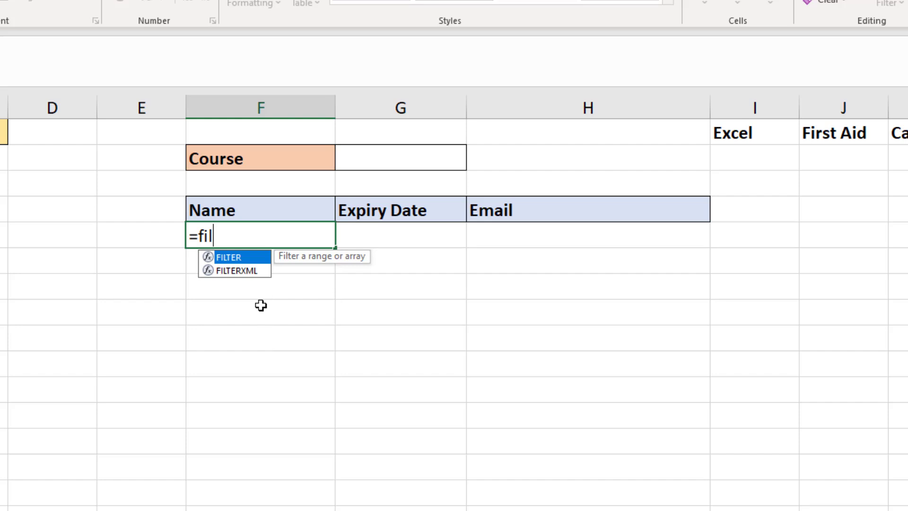
pyautogui.press('Tab')
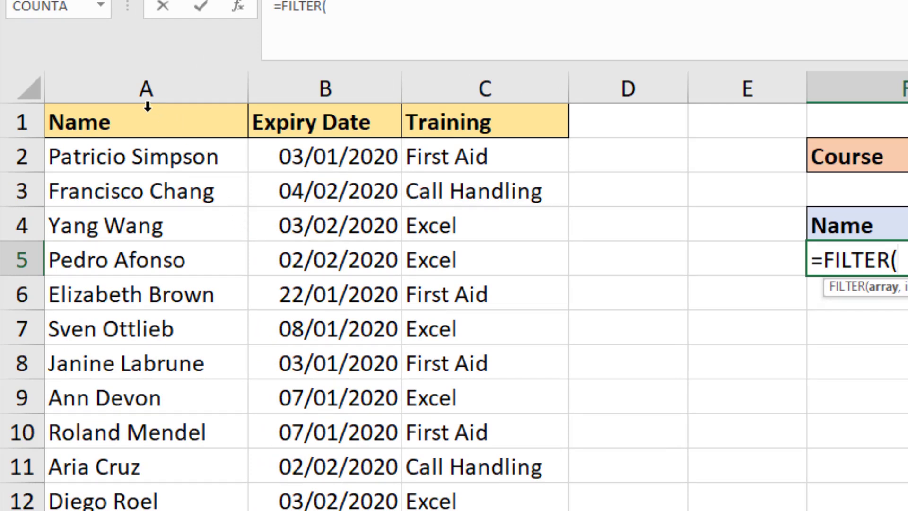
pyautogui.moveTo(148, 106); pyautogui.dragTo(309, 116)
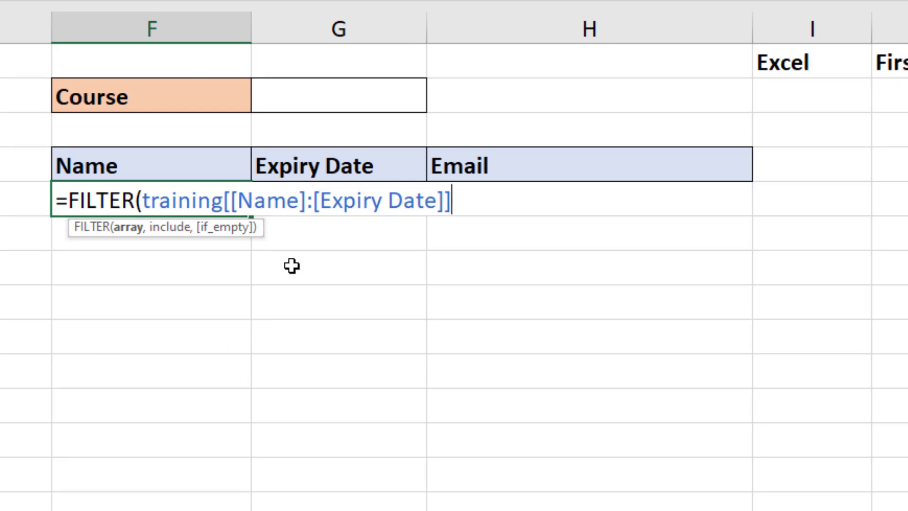
pyautogui.write(',')
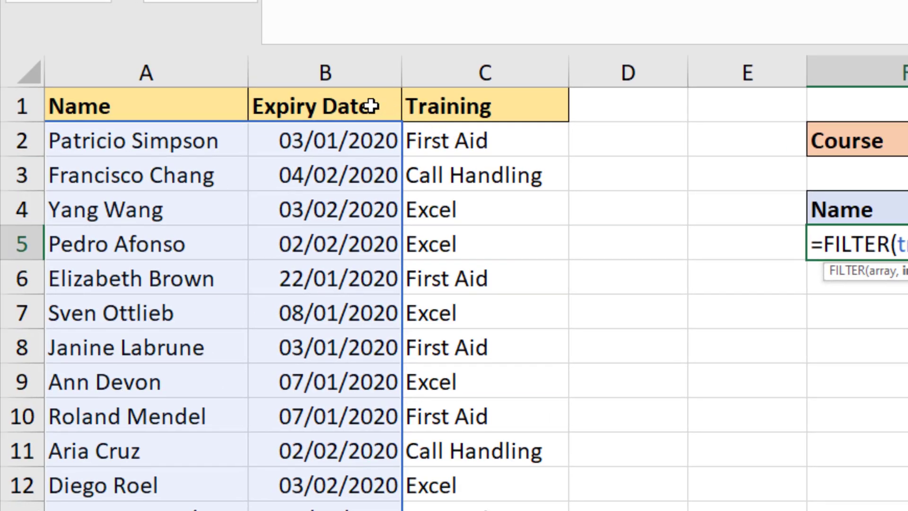
pyautogui.click(223, 84)
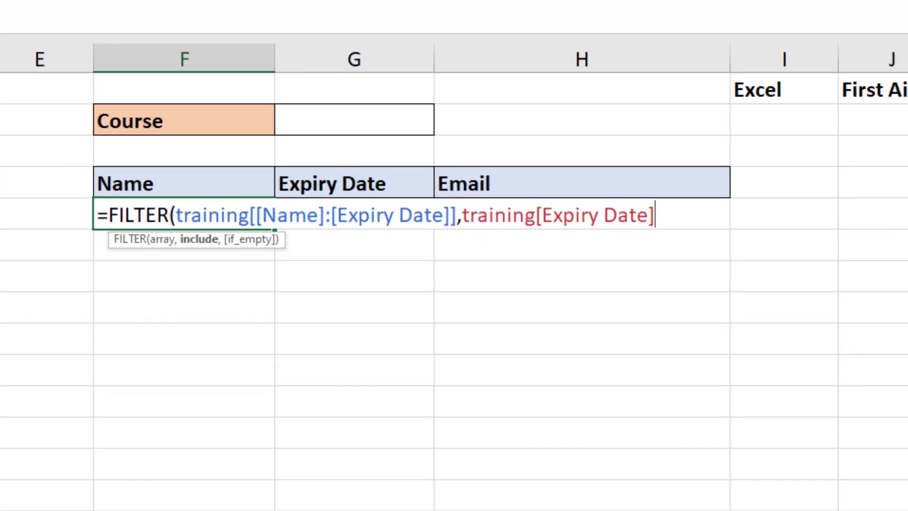
pyautogui.write('<')
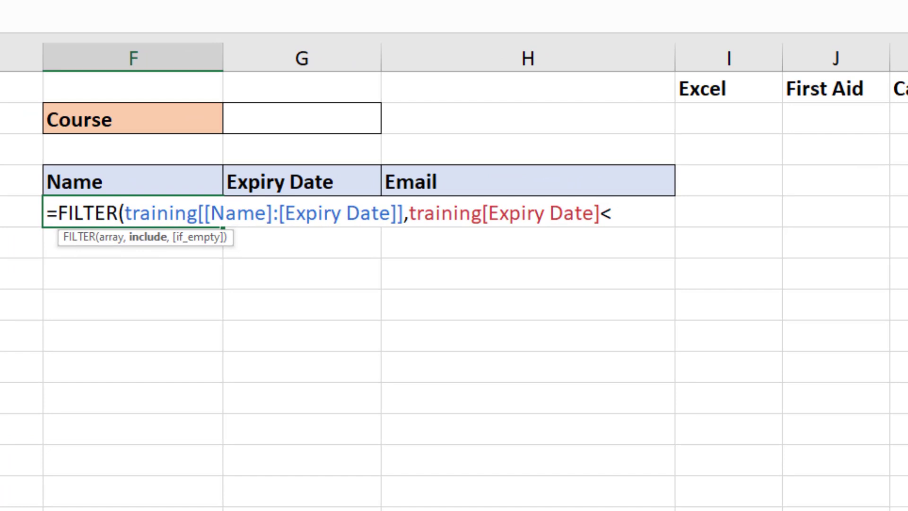
pyautogui.write('today')
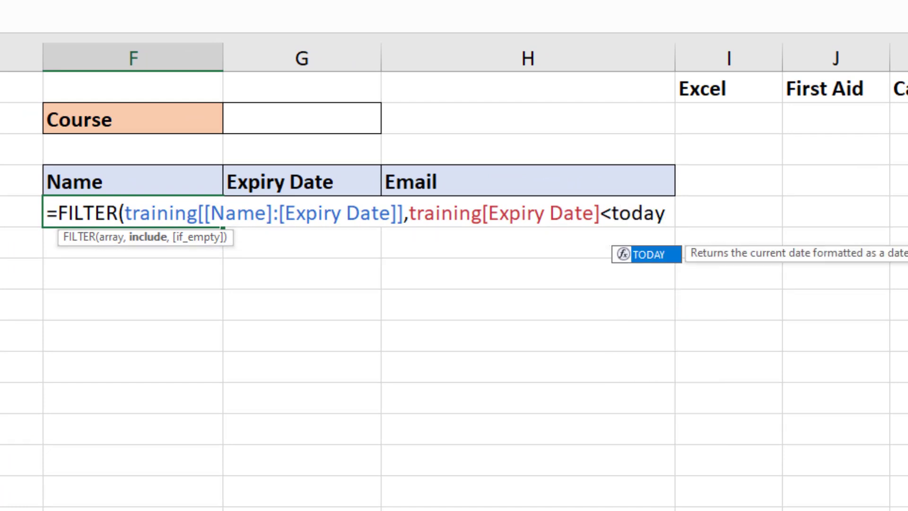
pyautogui.write('()')
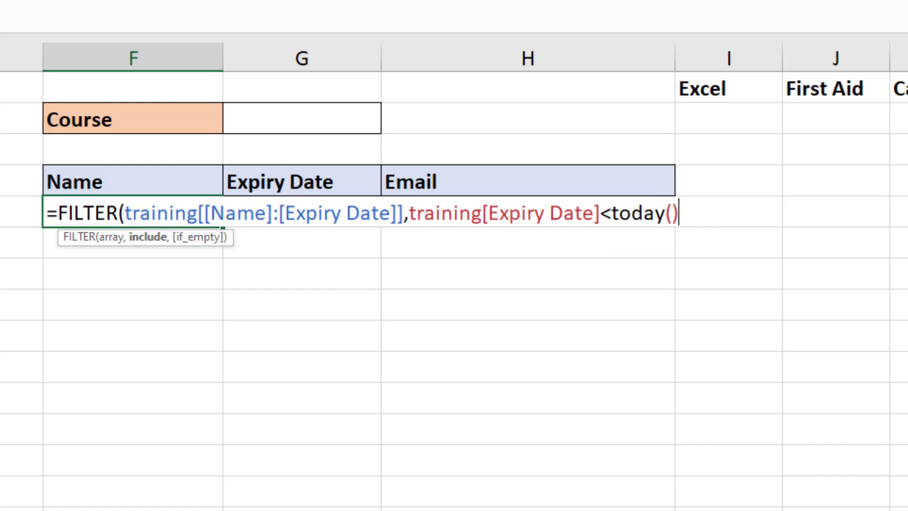
pyautogui.write(',')
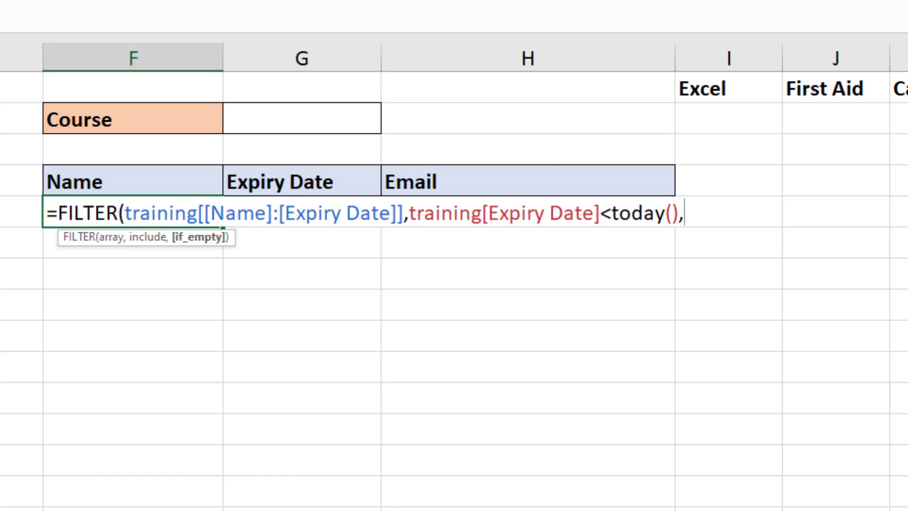
pyautogui.write('"All   up to date')
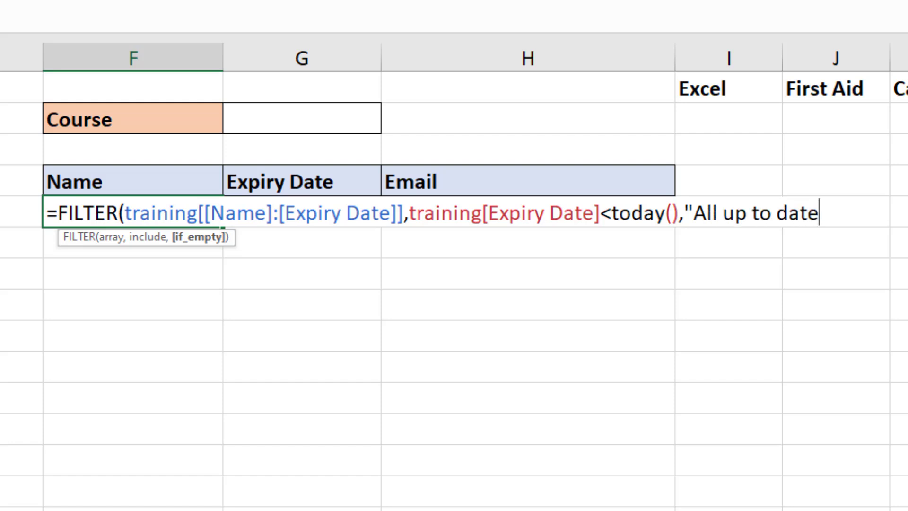
pyautogui.write('")')
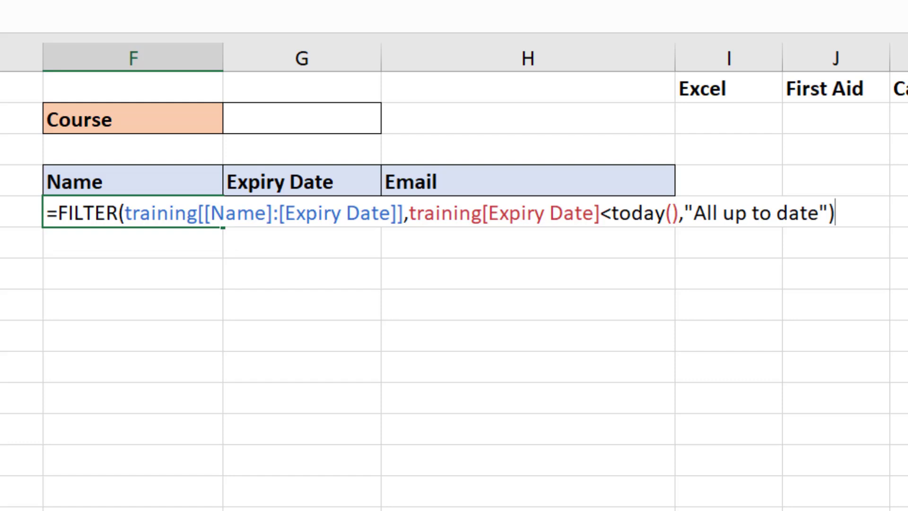
pyautogui.press('Return')
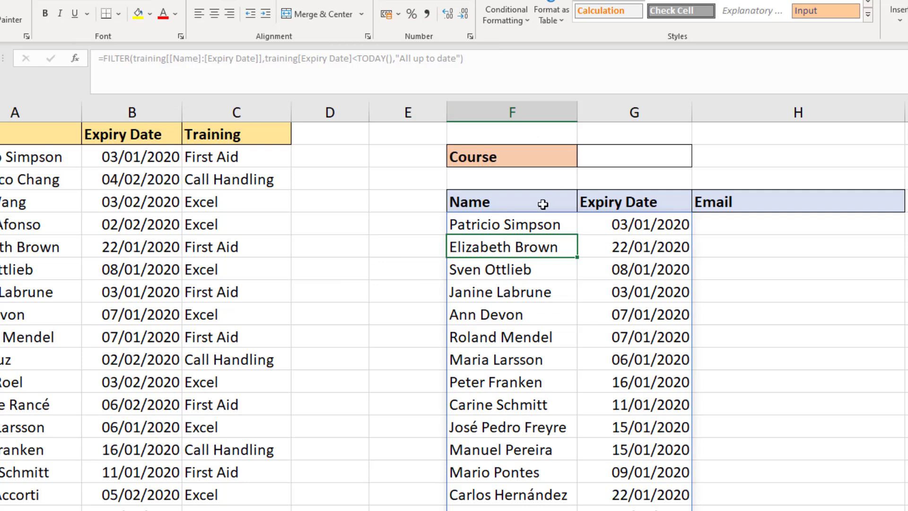
# - Jump to the last training record and select the empty cell A32 below it
pyautogui.click(539, 226)
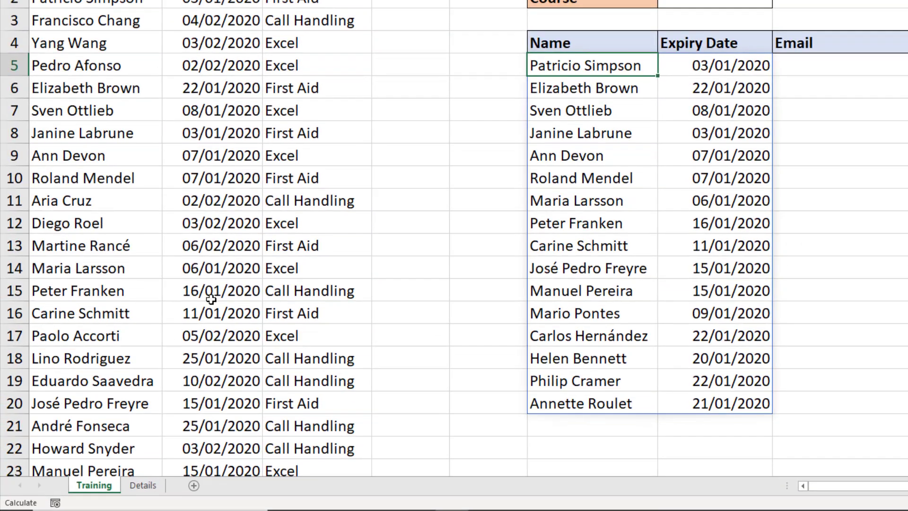
pyautogui.click(146, 334)
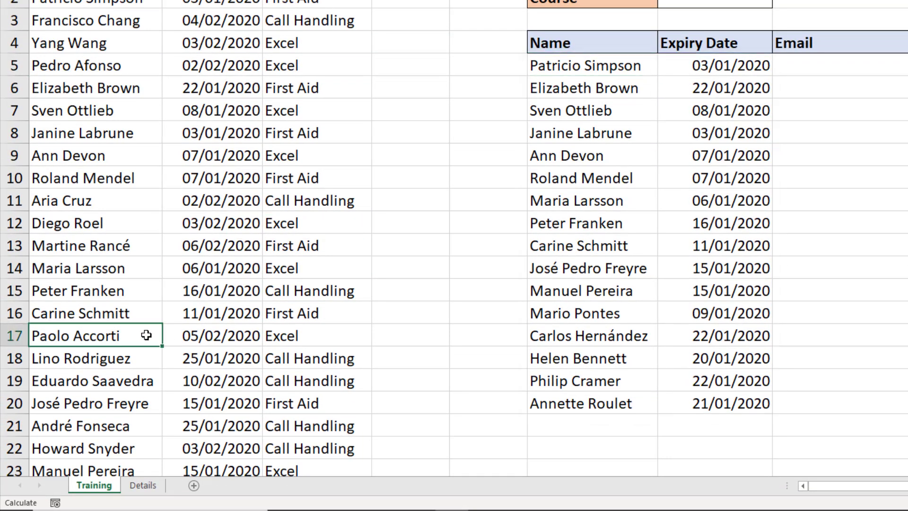
pyautogui.hotkey('ctrl', 'Down')
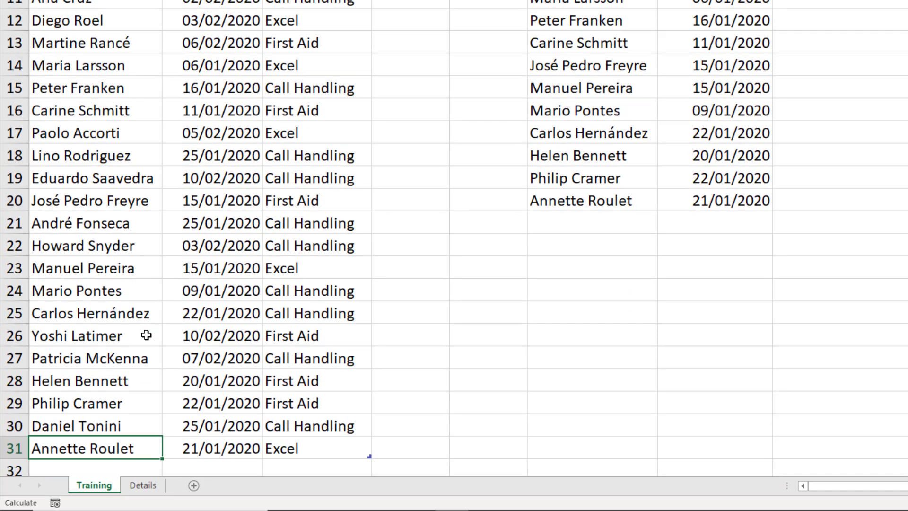
pyautogui.scroll(-2, 146, 335)
pyautogui.click(132, 333)
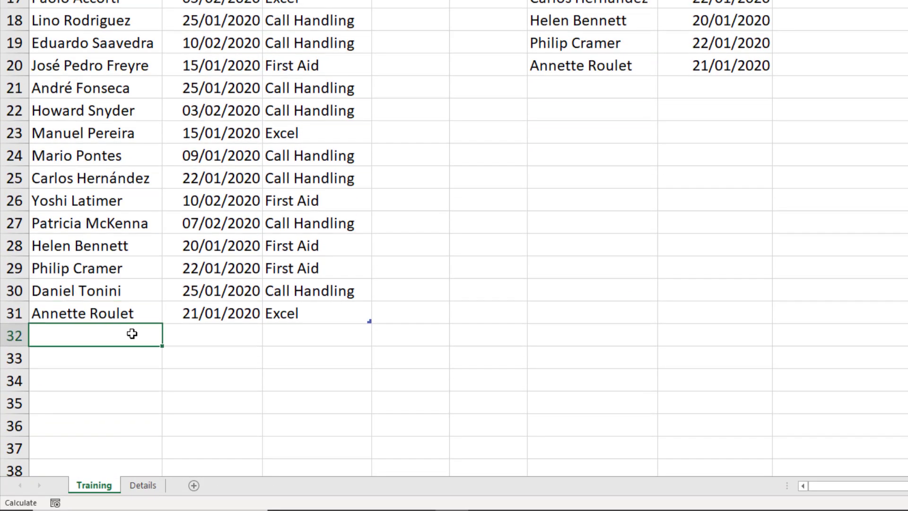
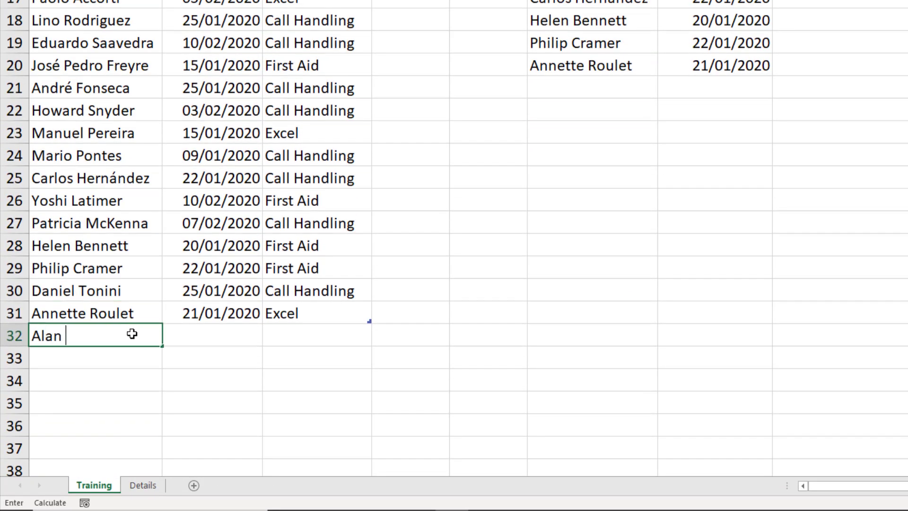
# - Add a row 32 record with a trainee's name, expiry date 13/01/2020 and course Excel
pyautogui.press('Tab')
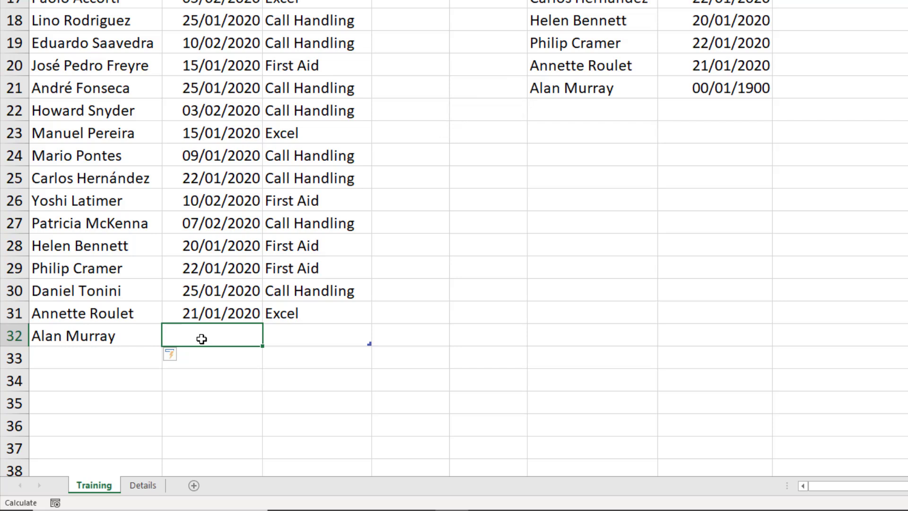
pyautogui.write('13')
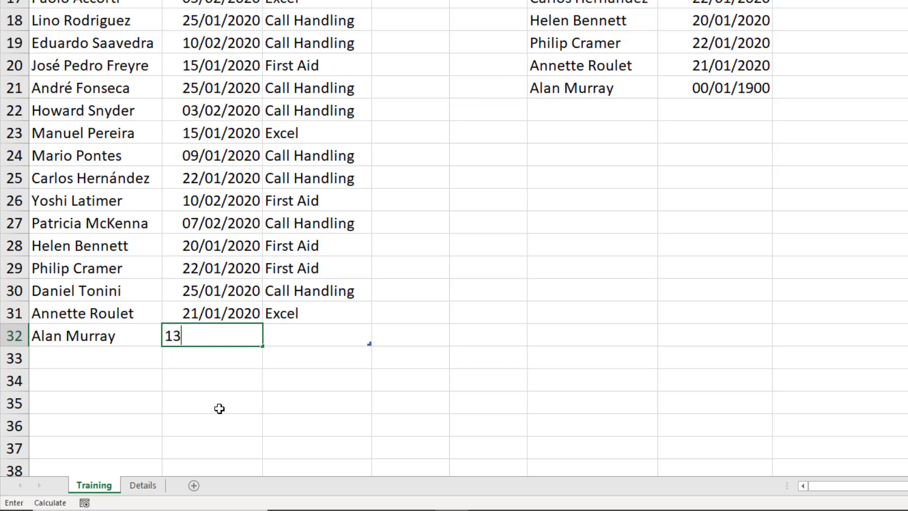
pyautogui.write('/01/2020')
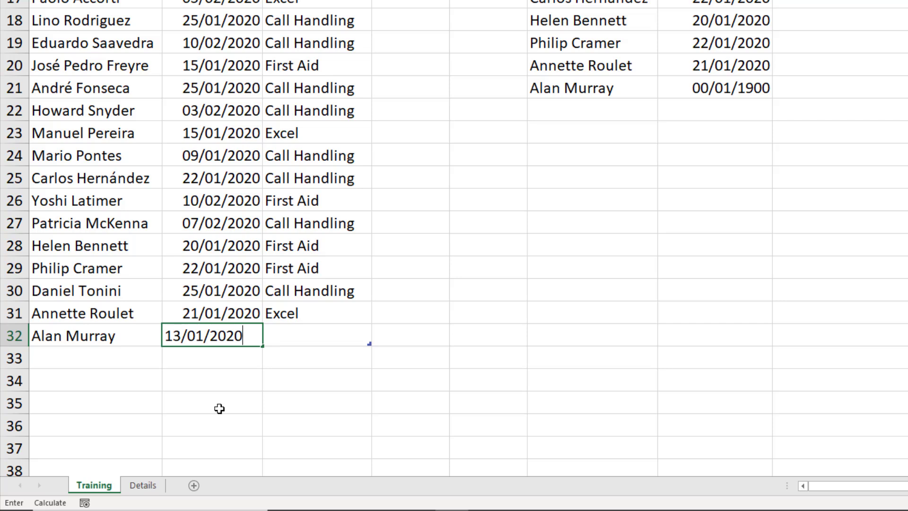
pyautogui.press('Tab')
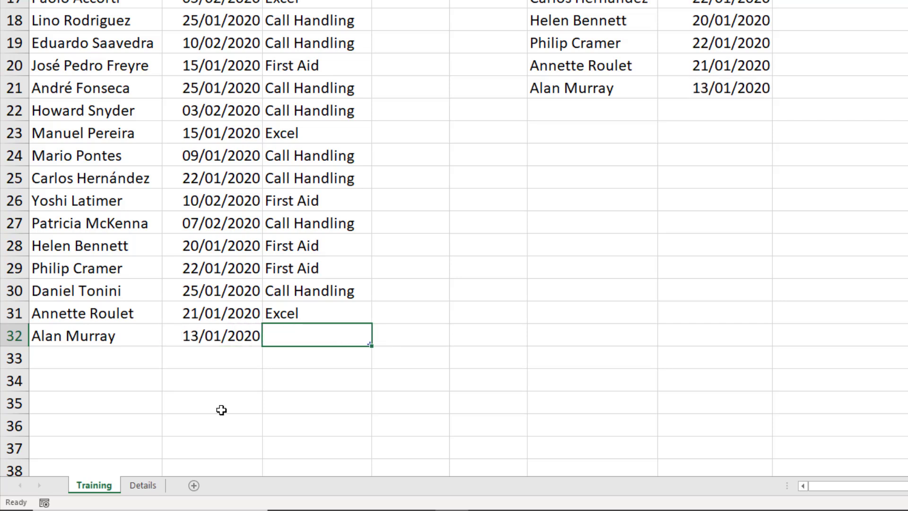
pyautogui.write('Excel')
pyautogui.press('Return')
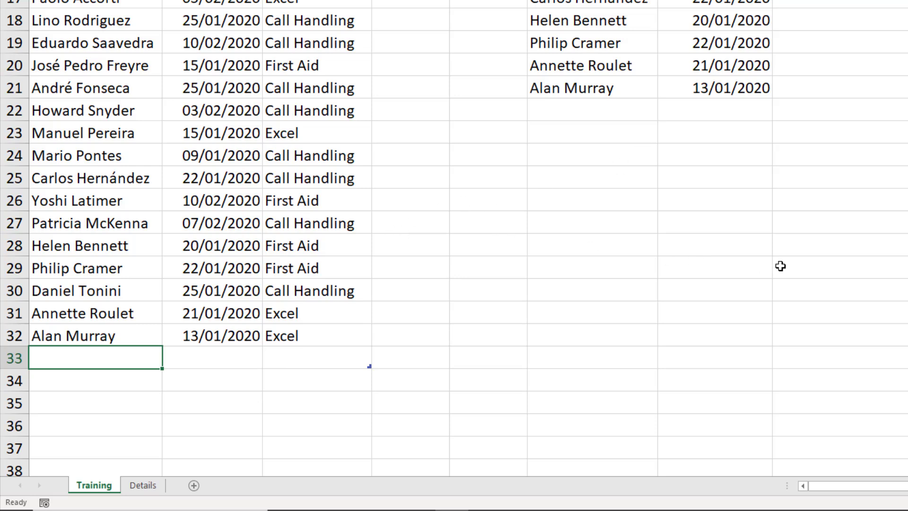
pyautogui.scroll(4, 786, 265)
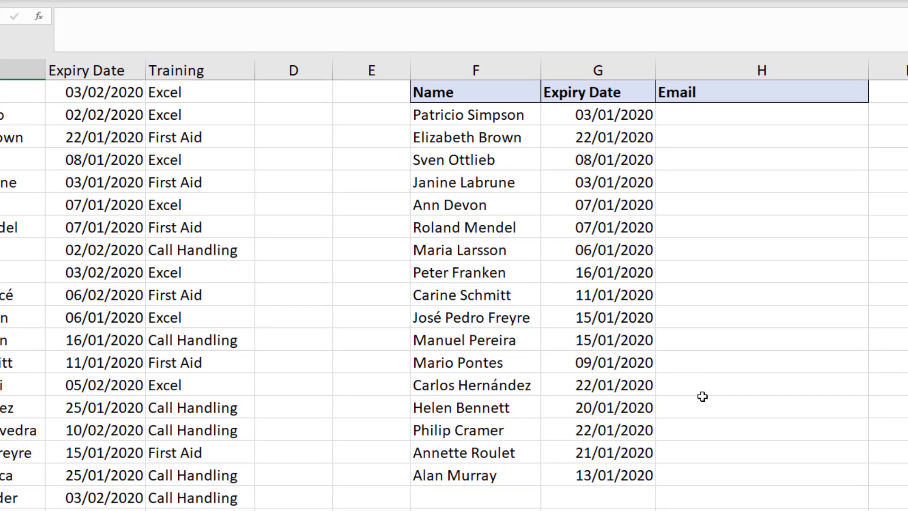
# - Delete rows 32 and 33 to remove the test record
pyautogui.scroll(-5, 702, 396)
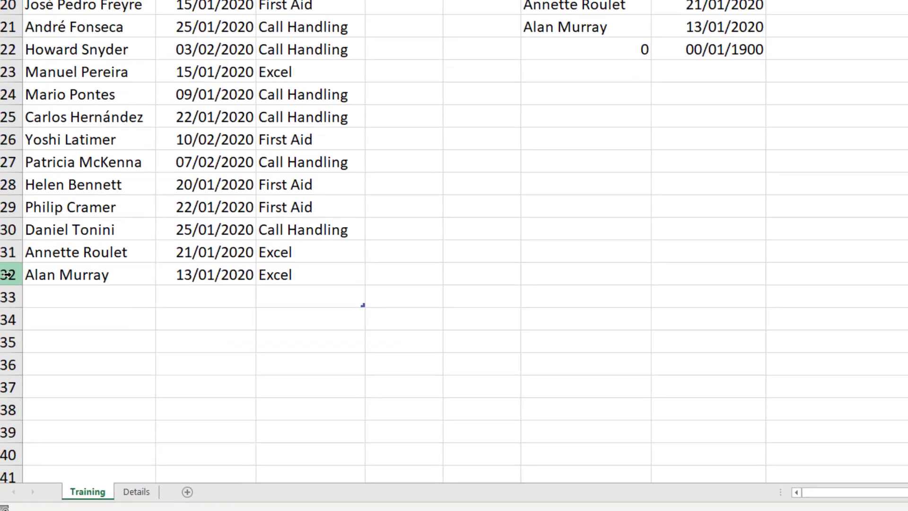
pyautogui.click(15, 276)
pyautogui.moveTo(16, 279); pyautogui.dragTo(15, 289)
pyautogui.rightClick(15, 290)
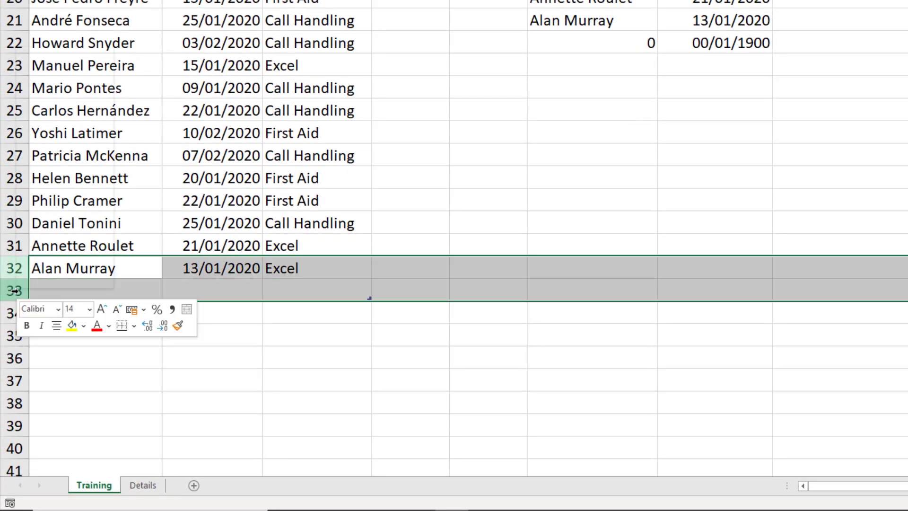
pyautogui.click(71, 179)
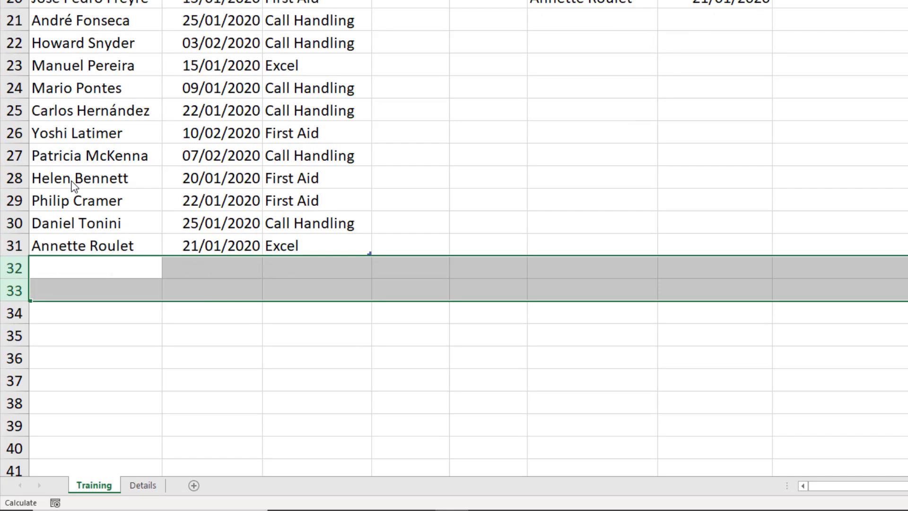
pyautogui.click(254, 213)
pyautogui.scroll(5, 683, 229)
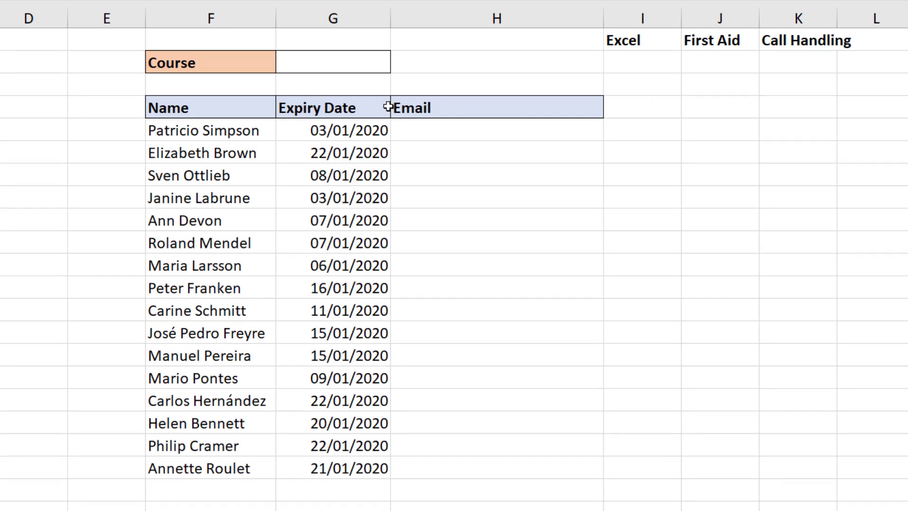
# - Choose First Aid in the G2 course dropdown, then select the report cell F5
pyautogui.click(373, 65)
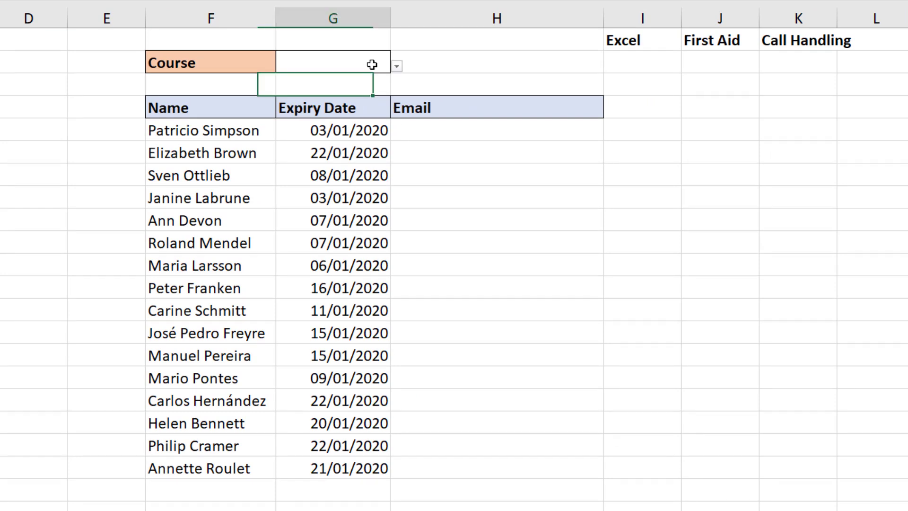
pyautogui.click(396, 67)
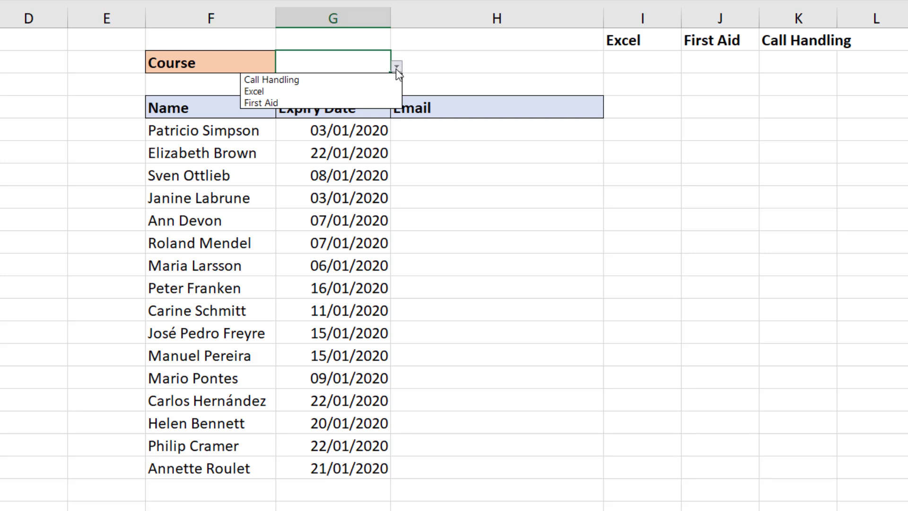
pyautogui.click(344, 104)
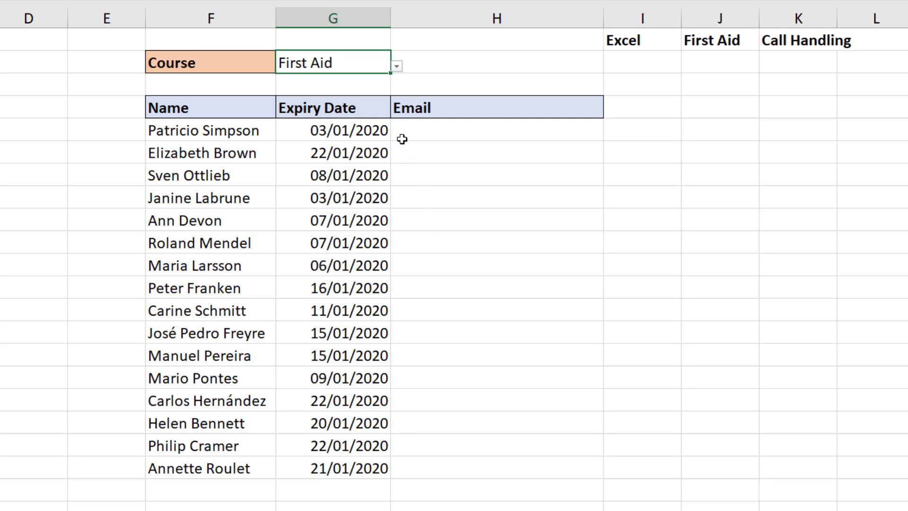
pyautogui.click(243, 134)
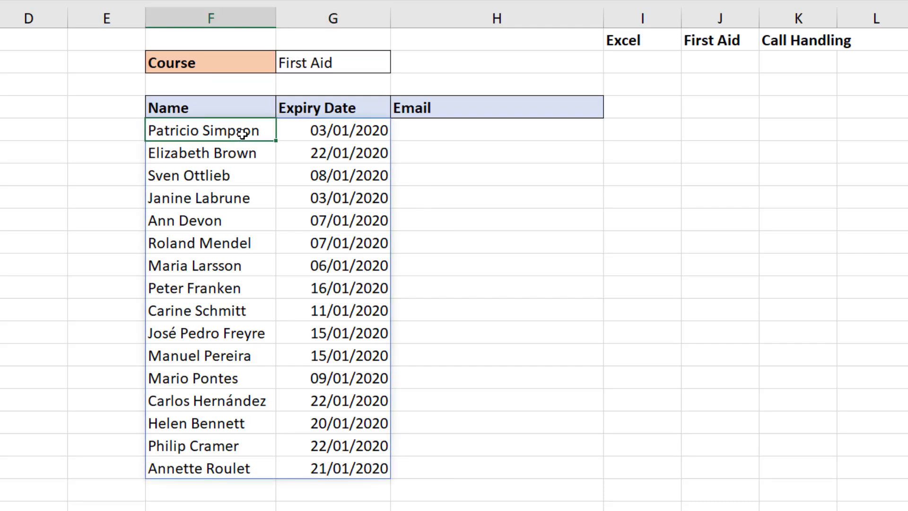
# - Change F5's condition to (training[Expiry Date]<TODAY())*(training[Training]=G2)
pyautogui.doubleClick(242, 134)
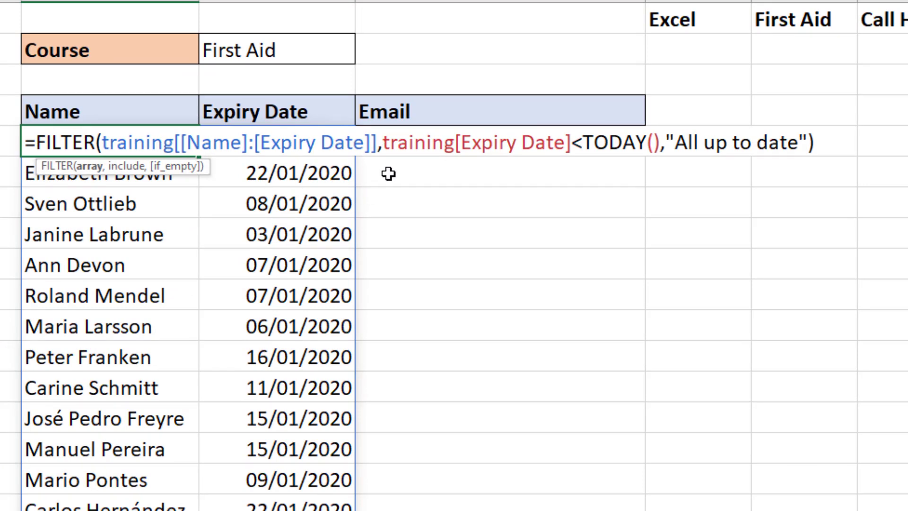
pyautogui.click(384, 143)
pyautogui.write('(')
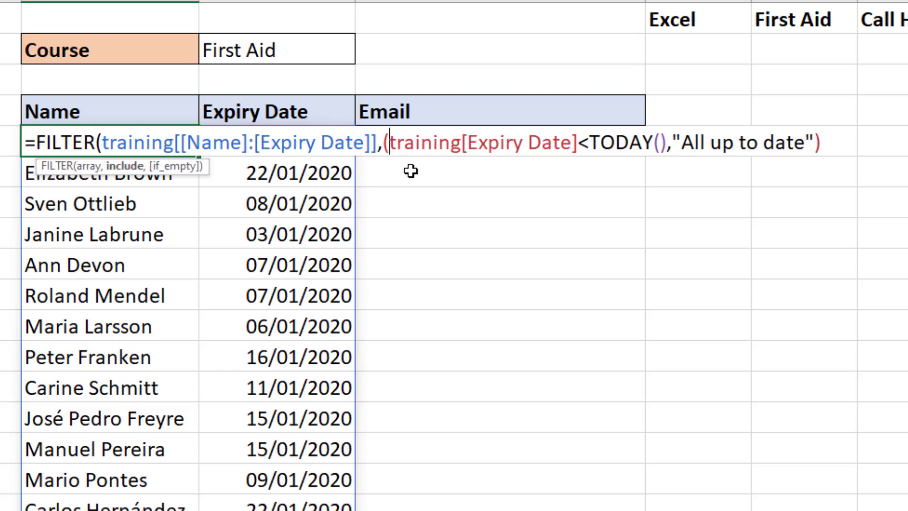
pyautogui.click(667, 143)
pyautogui.write(')')
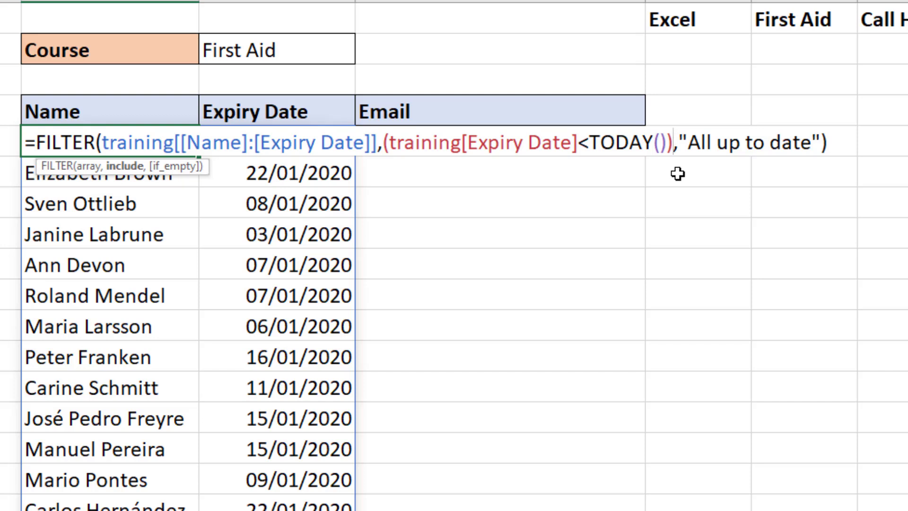
pyautogui.write('*')
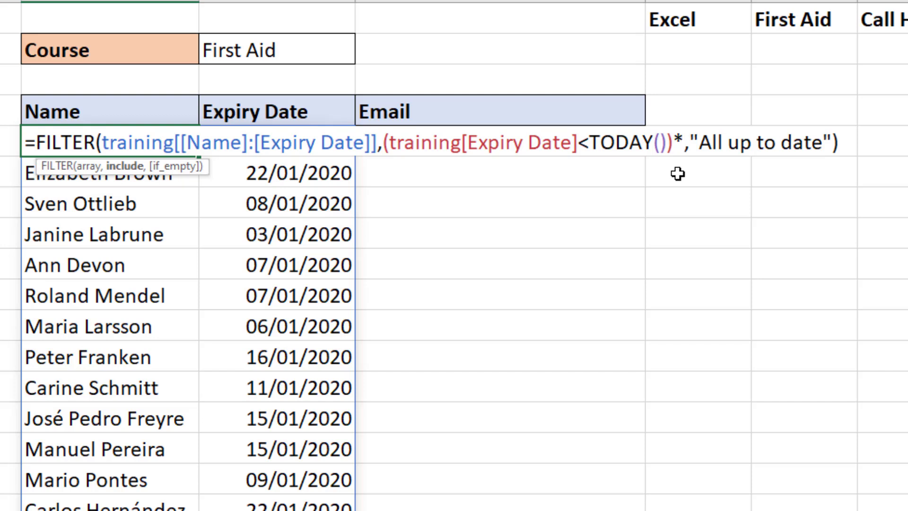
pyautogui.write('(')
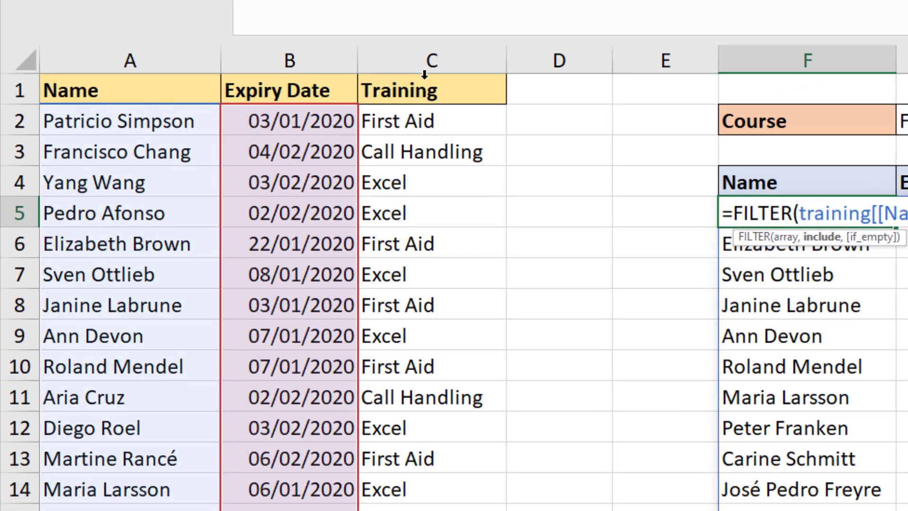
pyautogui.click(426, 77)
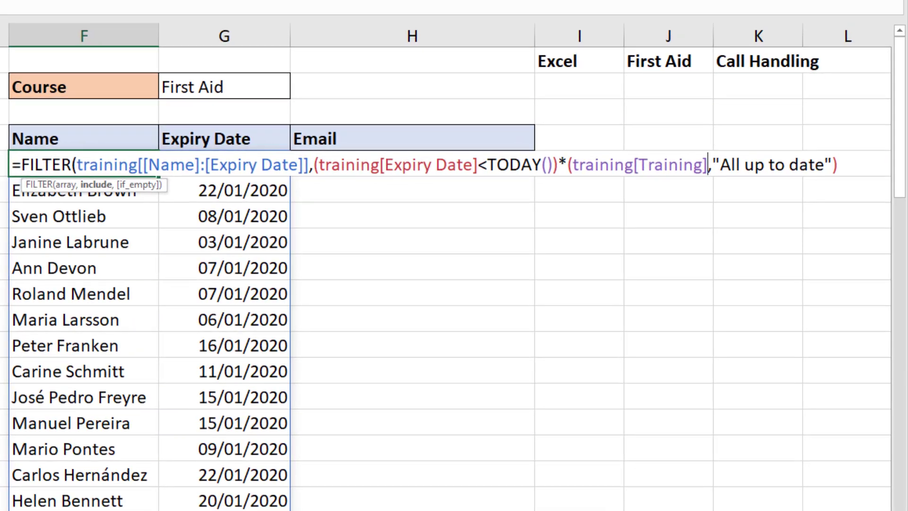
pyautogui.write('=')
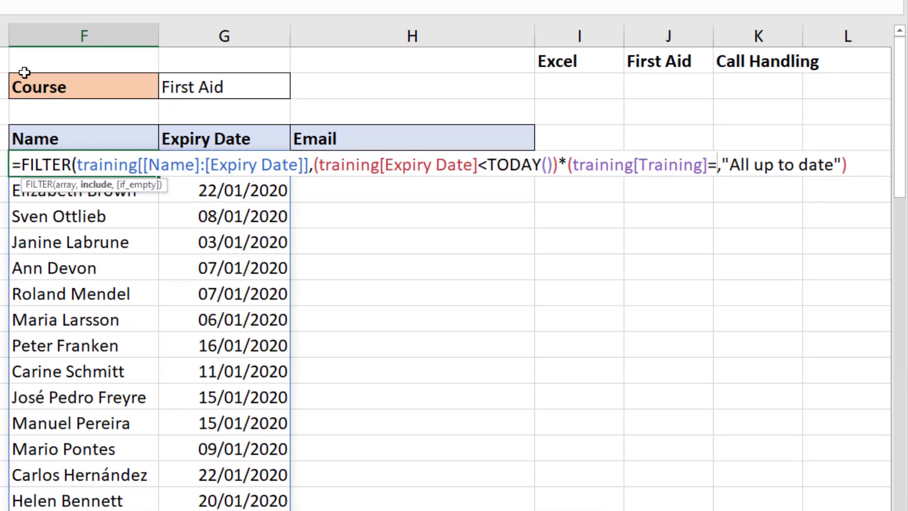
pyautogui.click(231, 90)
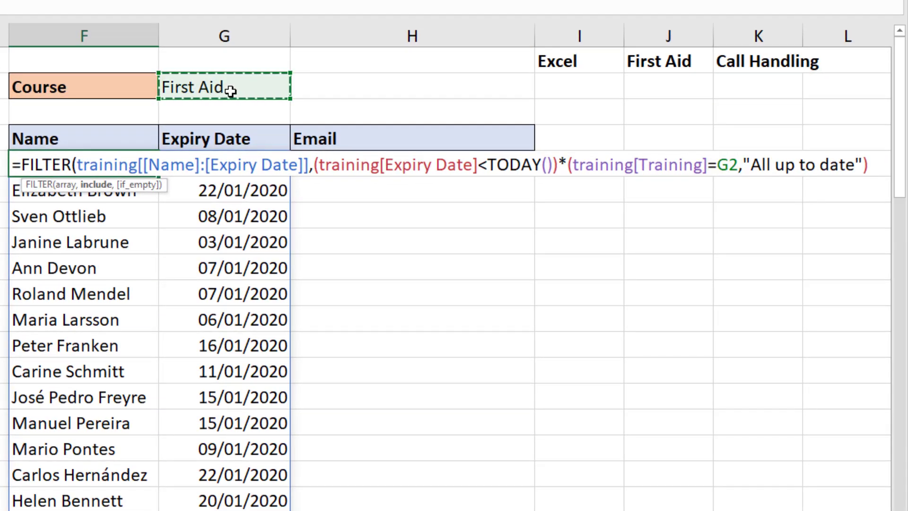
pyautogui.write('),')
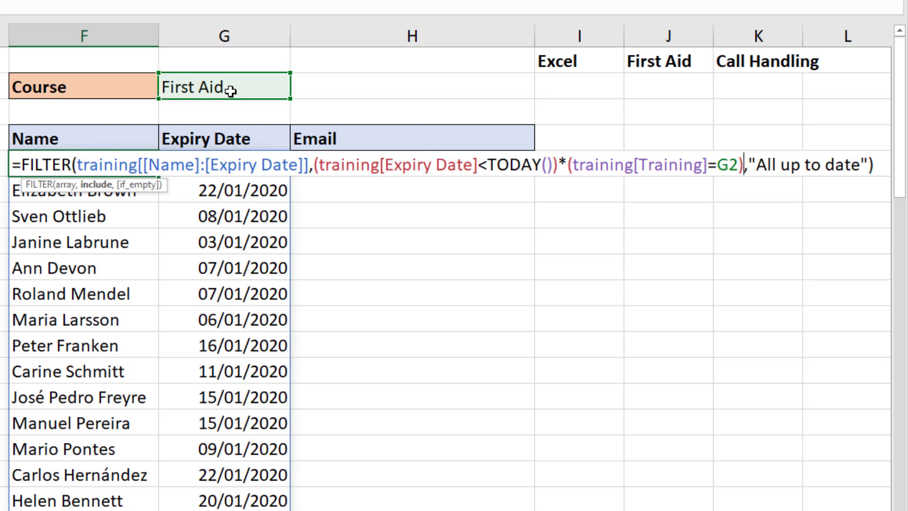
# - Highlight both conditions and the multiplication joining them, then commit the formula
pyautogui.moveTo(317, 169); pyautogui.dragTo(559, 176)
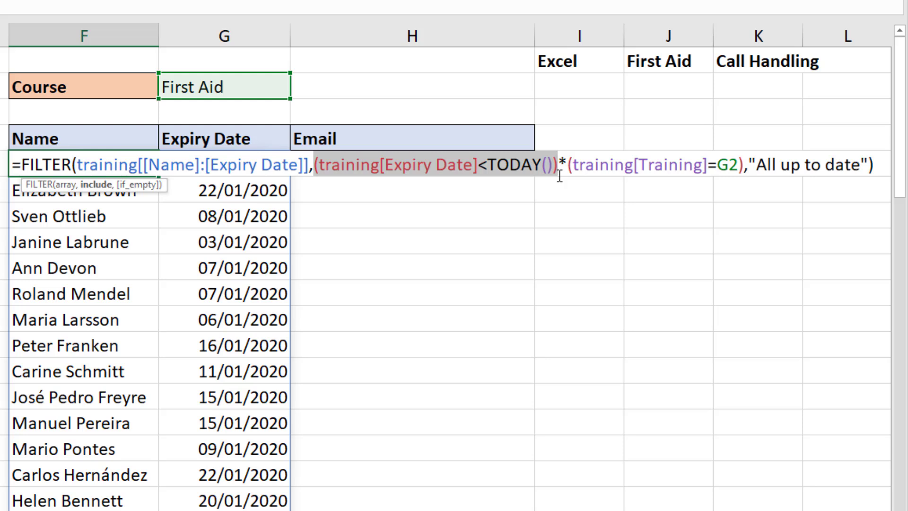
pyautogui.moveTo(567, 171); pyautogui.dragTo(744, 171)
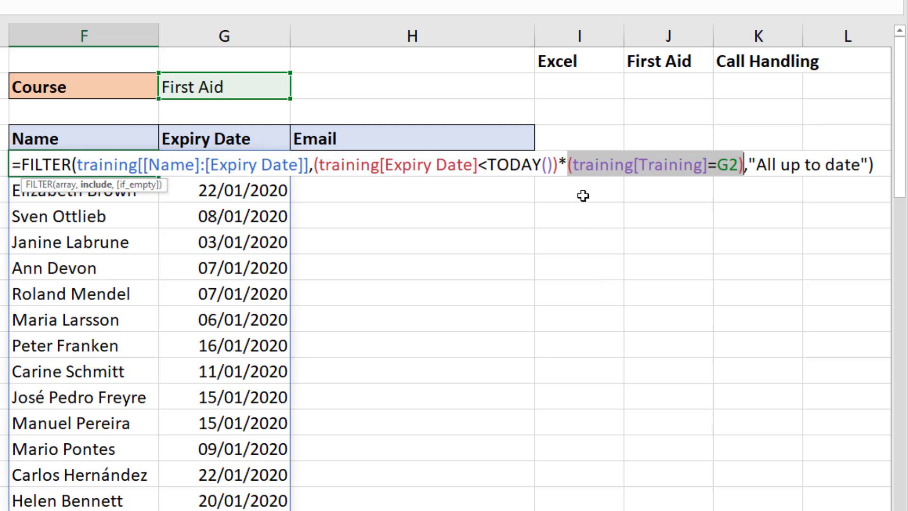
pyautogui.moveTo(558, 164); pyautogui.dragTo(565, 164)
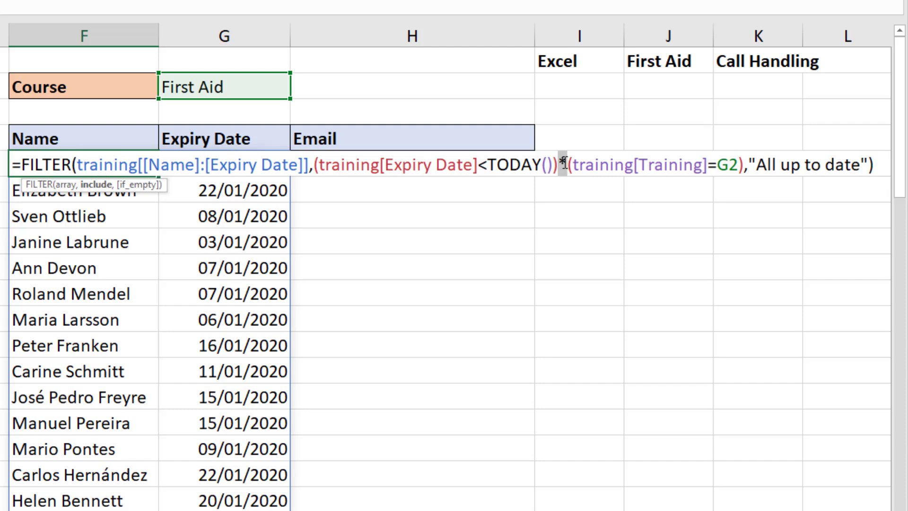
pyautogui.press('Return')
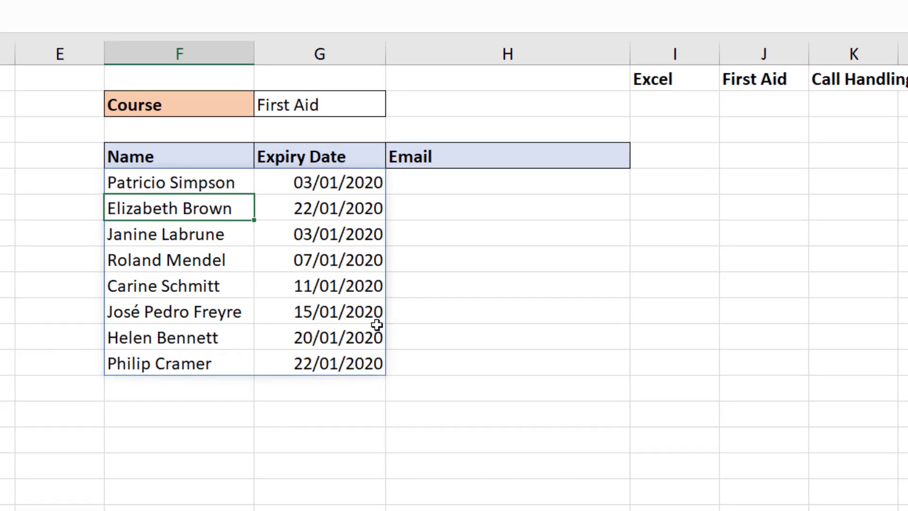
# - Test the G2 dropdown with Call Handling, then switch back to First Aid
pyautogui.click(361, 109)
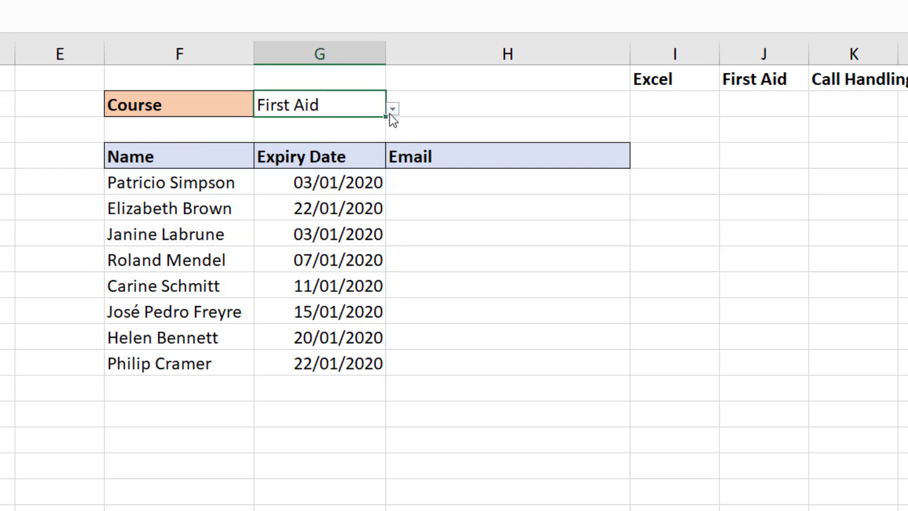
pyautogui.click(393, 109)
pyautogui.click(377, 127)
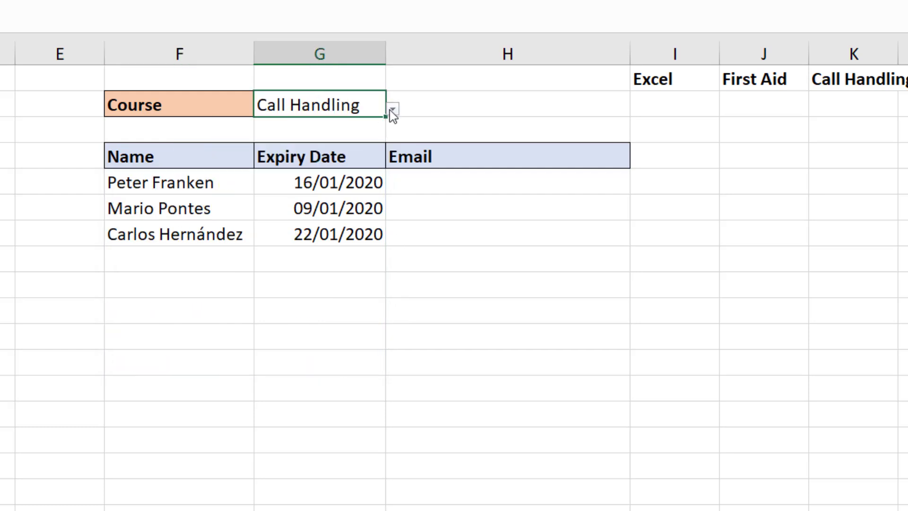
pyautogui.click(392, 109)
pyautogui.click(348, 150)
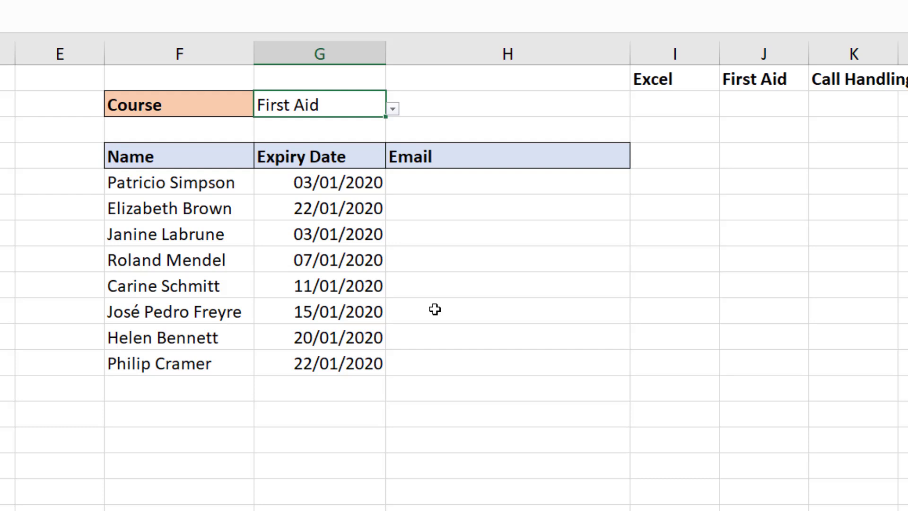
# - Clear the Course cell G2 and select the "All up to date" result
pyautogui.click(350, 137)
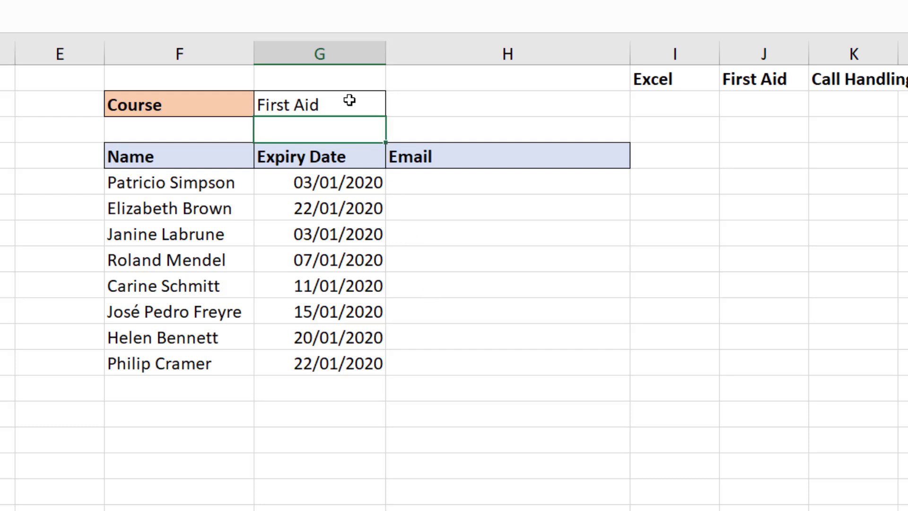
pyautogui.click(348, 100)
pyautogui.press('Delete')
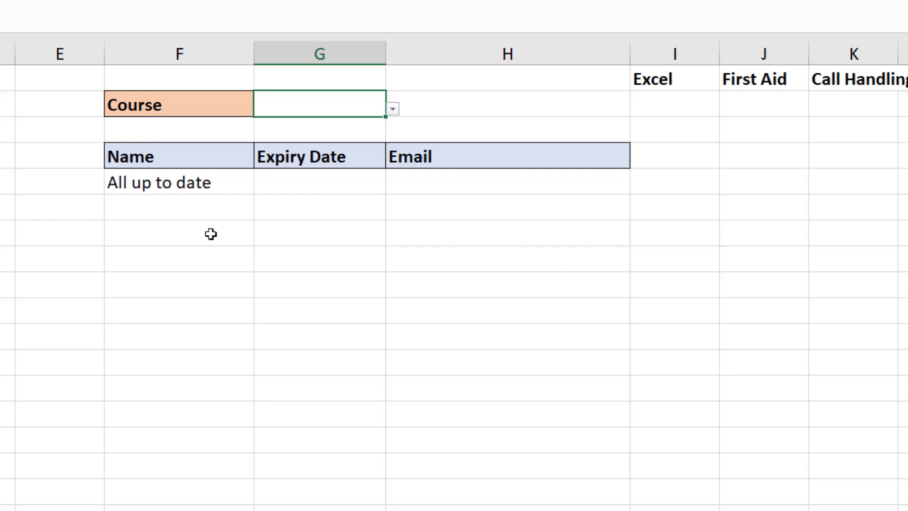
pyautogui.click(223, 184)
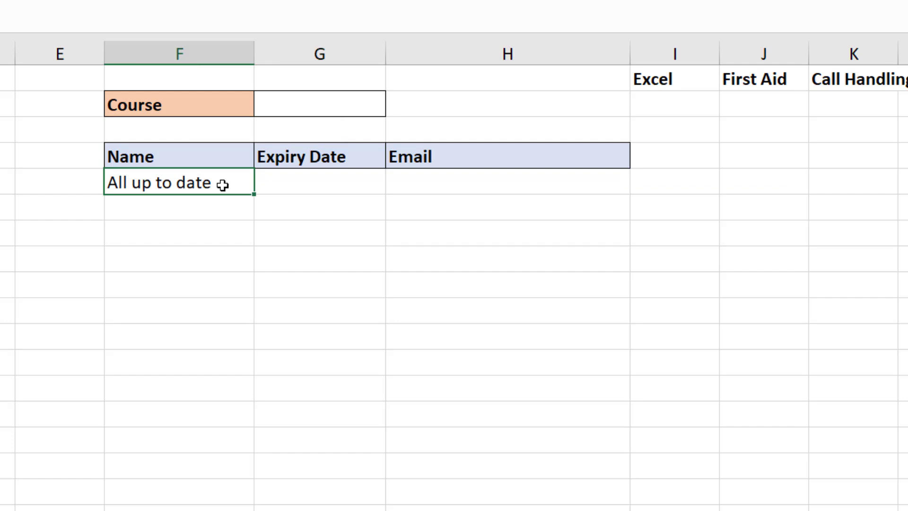
# - Prefix F5's formula with if(G2="",filter( ahead of the existing FILTER
pyautogui.doubleClick(223, 185)
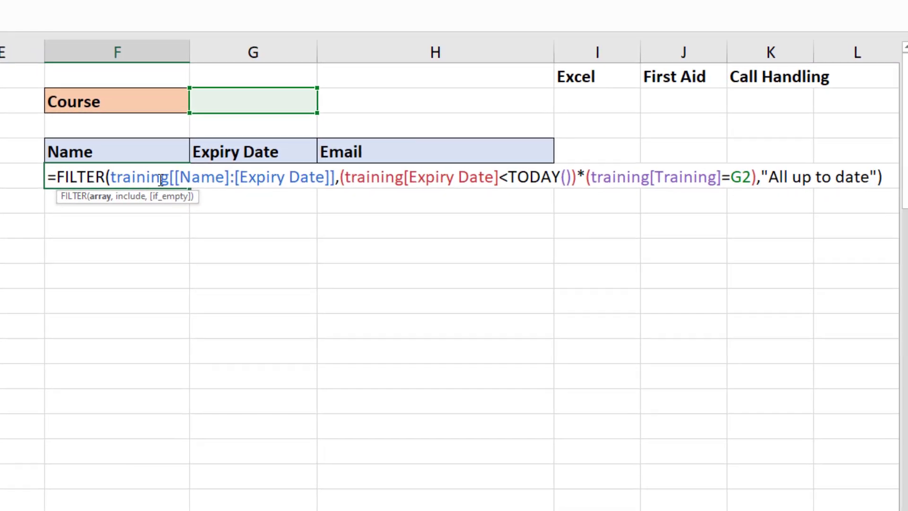
pyautogui.click(51, 177)
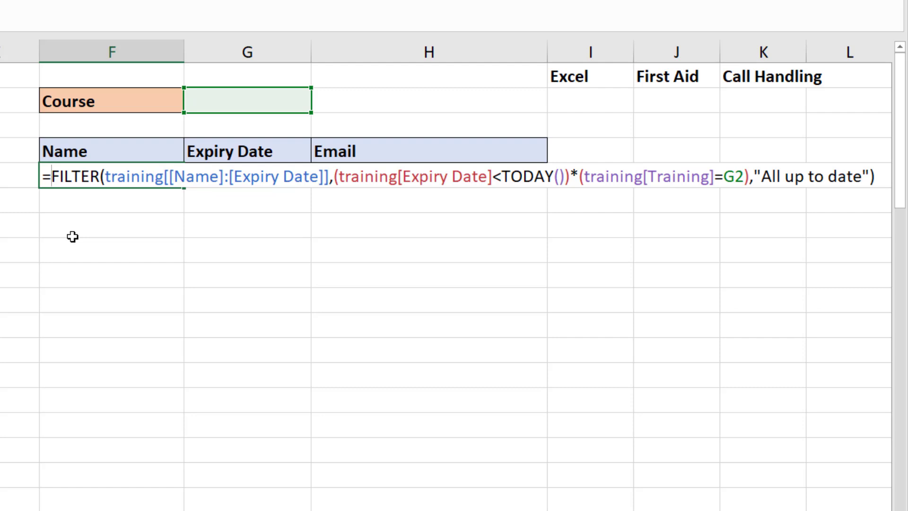
pyautogui.write('if(')
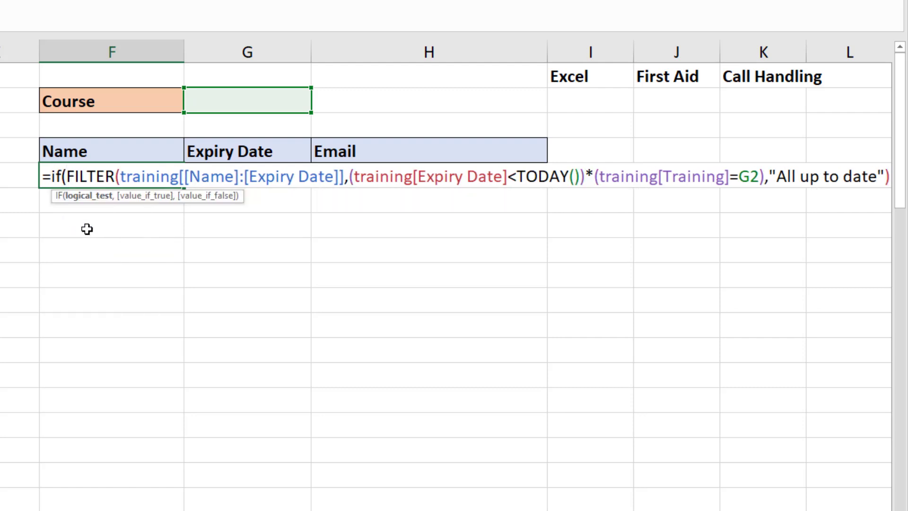
pyautogui.click(264, 102)
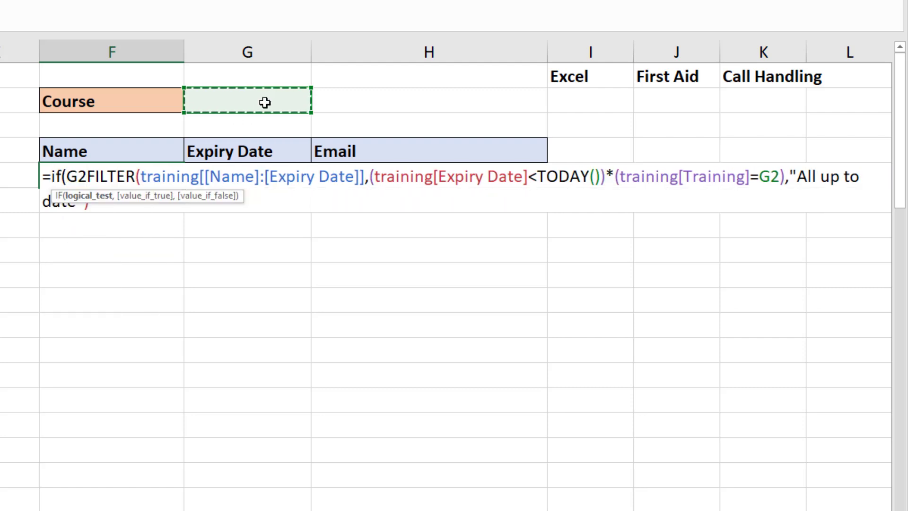
pyautogui.write('=""')
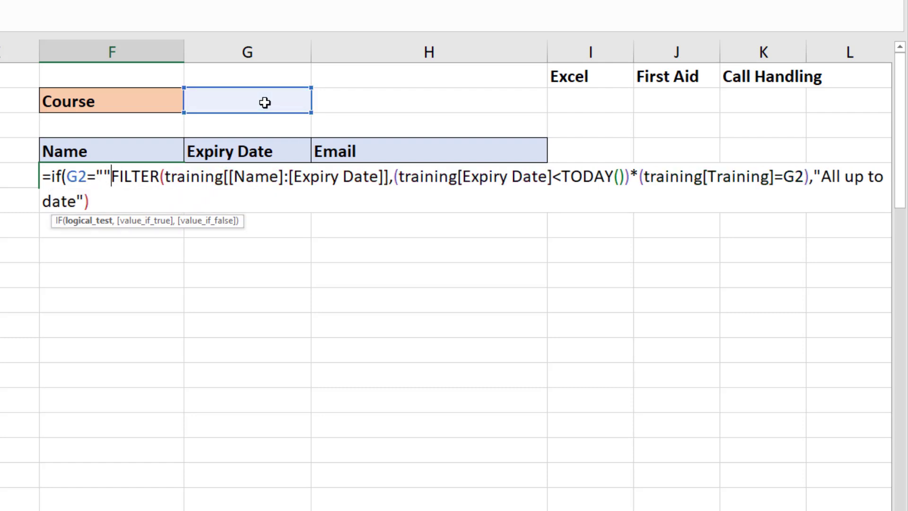
pyautogui.write(',')
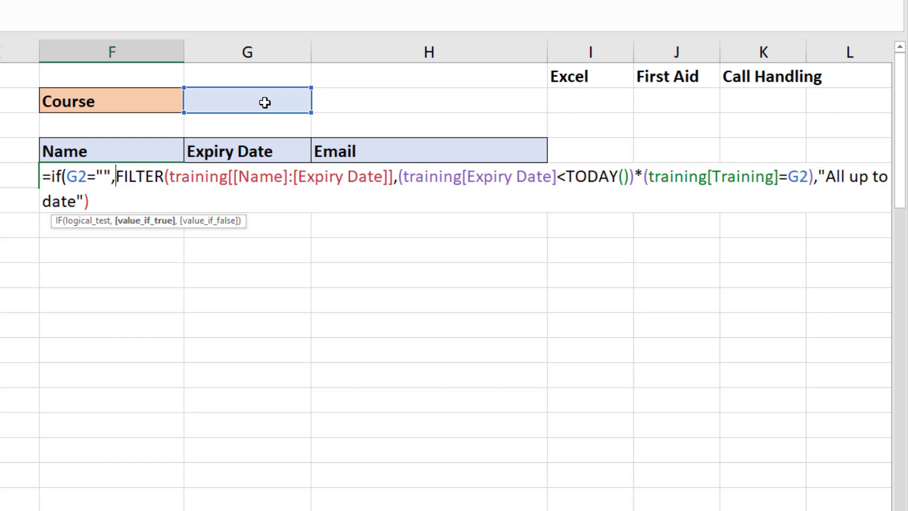
pyautogui.write('filter(')
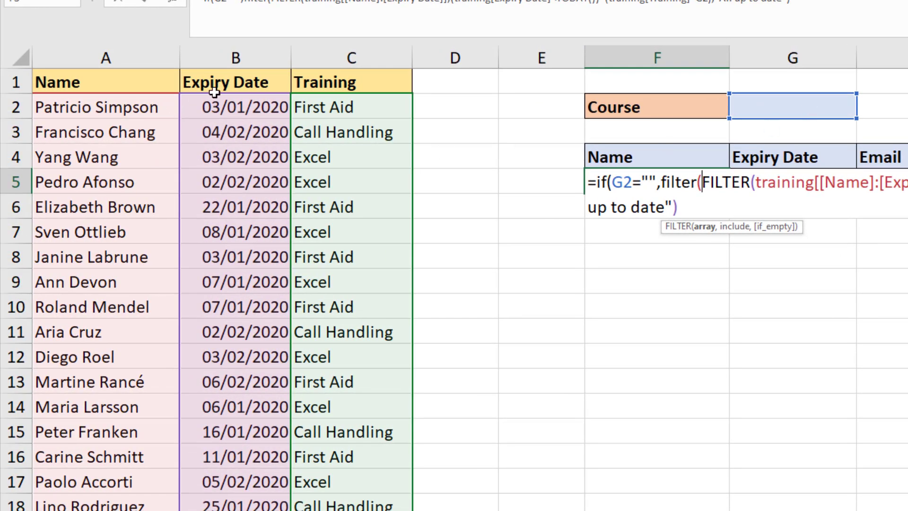
# - Make the blank-course branch FILTER training Name:Expiry Date for expiry before TODAY(), fallback "All up date"
pyautogui.click(111, 58)
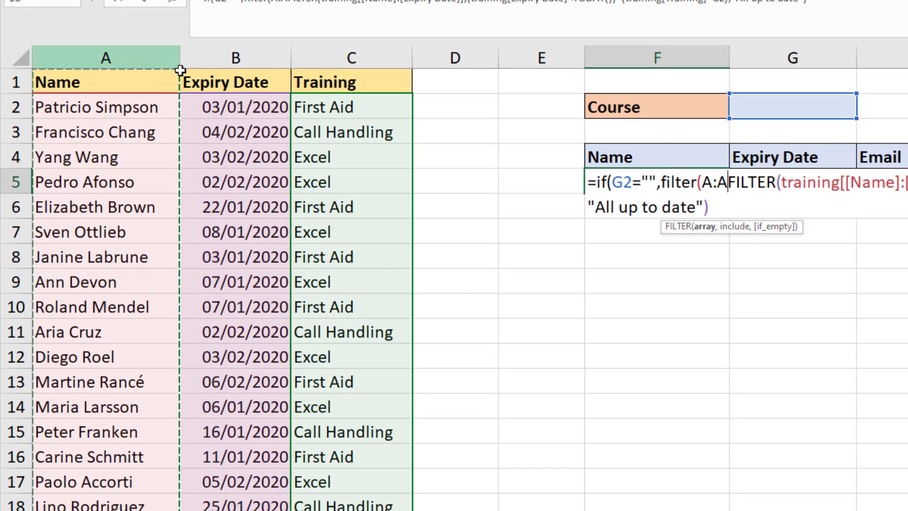
pyautogui.moveTo(181, 71); pyautogui.dragTo(209, 69)
pyautogui.write(',')
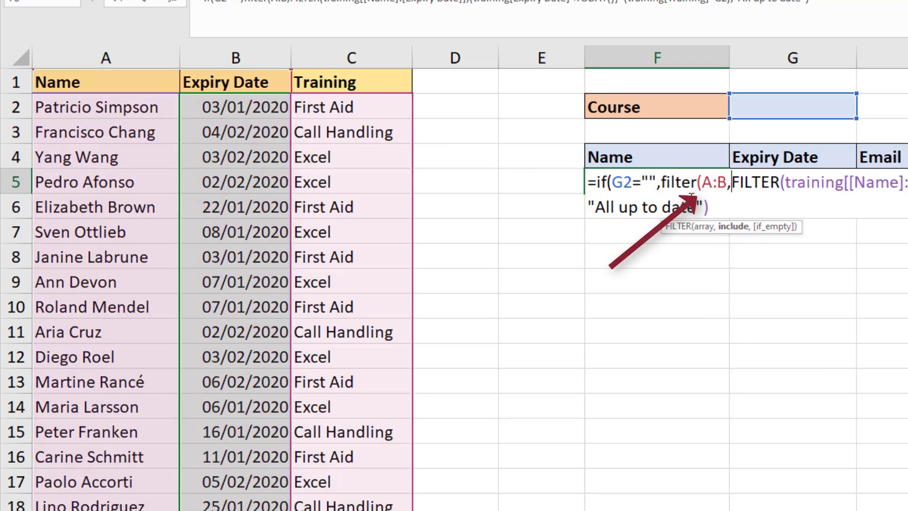
pyautogui.moveTo(701, 183); pyautogui.dragTo(727, 184)
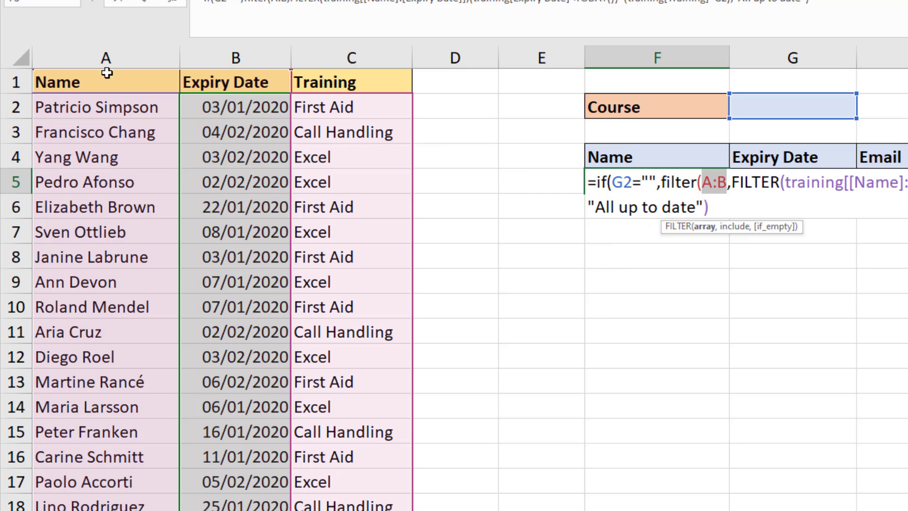
pyautogui.moveTo(102, 72); pyautogui.dragTo(236, 71)
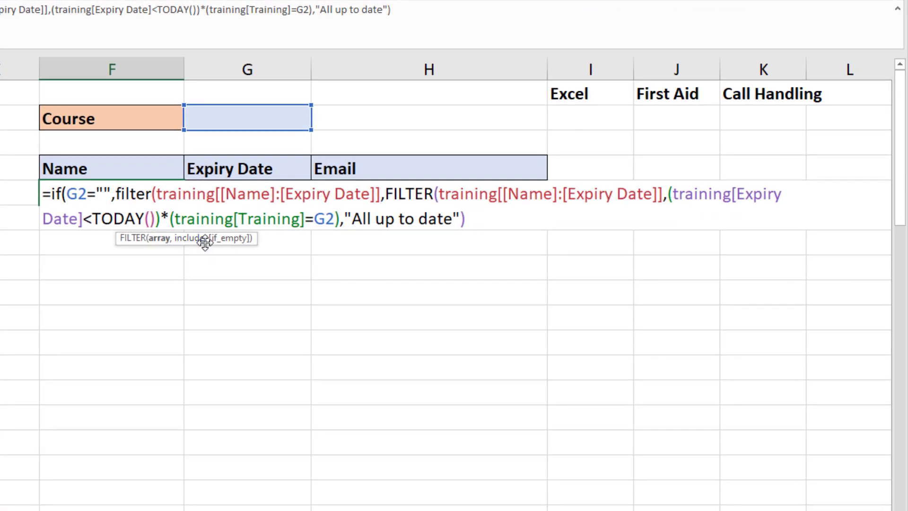
pyautogui.press('Right')
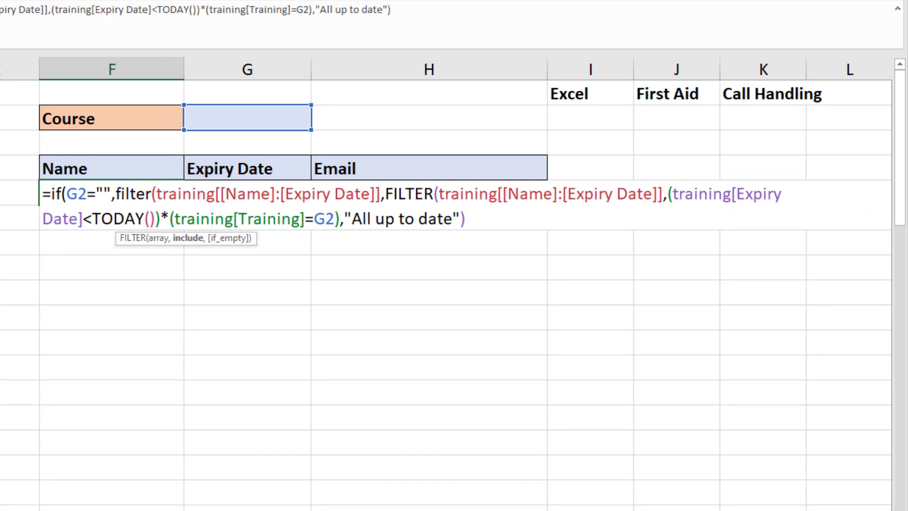
pyautogui.hotkey('ctrl', 'v')
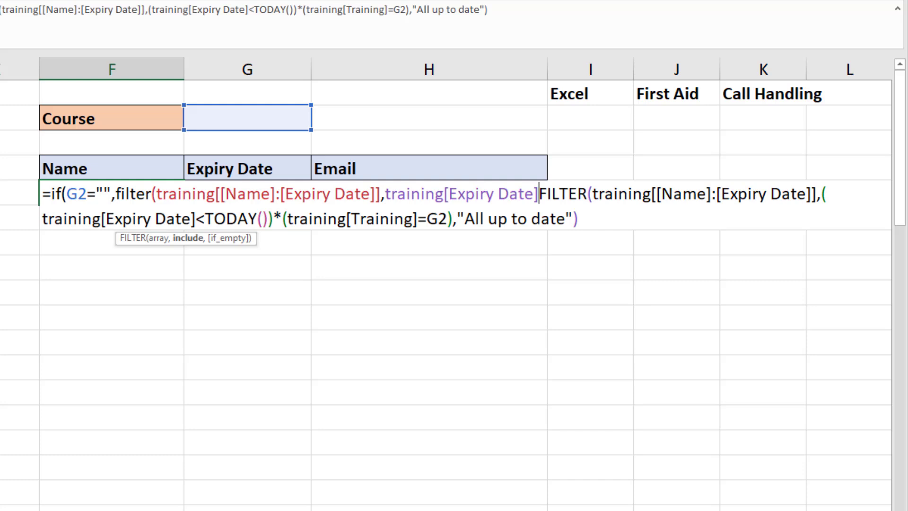
pyautogui.write('<today()')
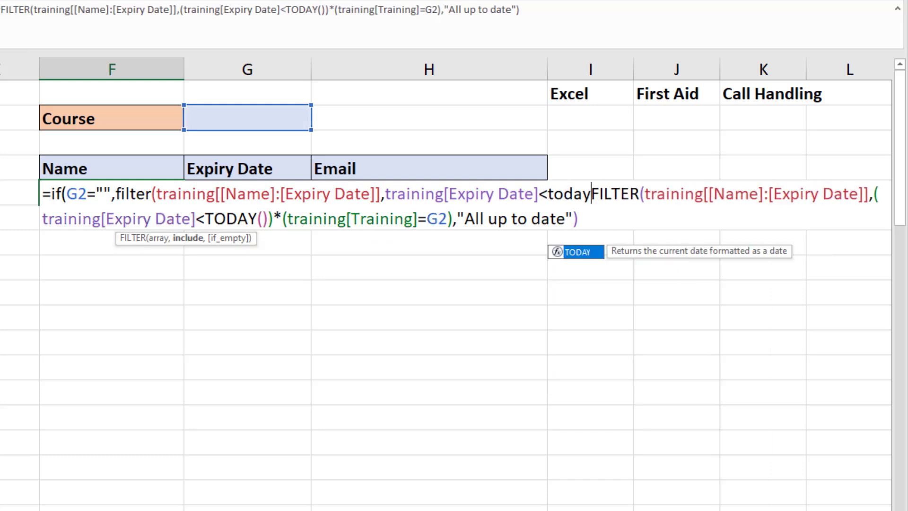
pyautogui.write(',')
pyautogui.write('"All up d')
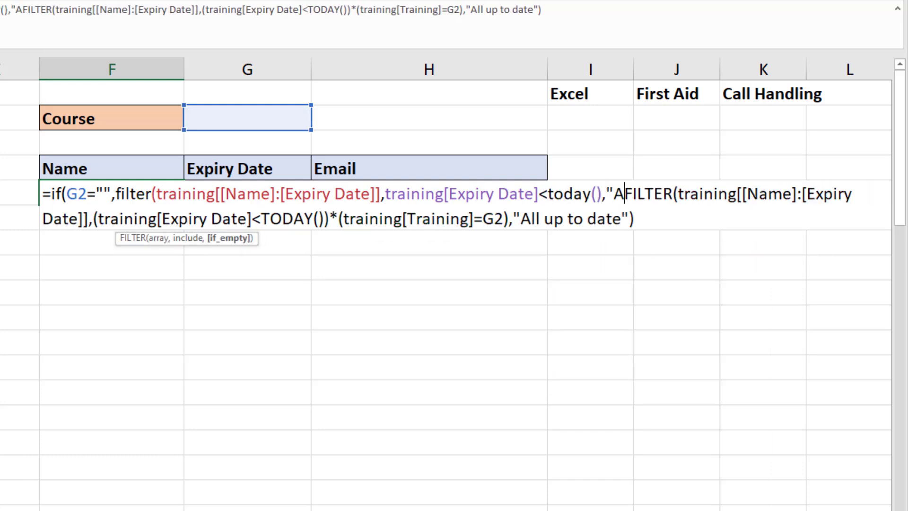
pyautogui.write('ate"')
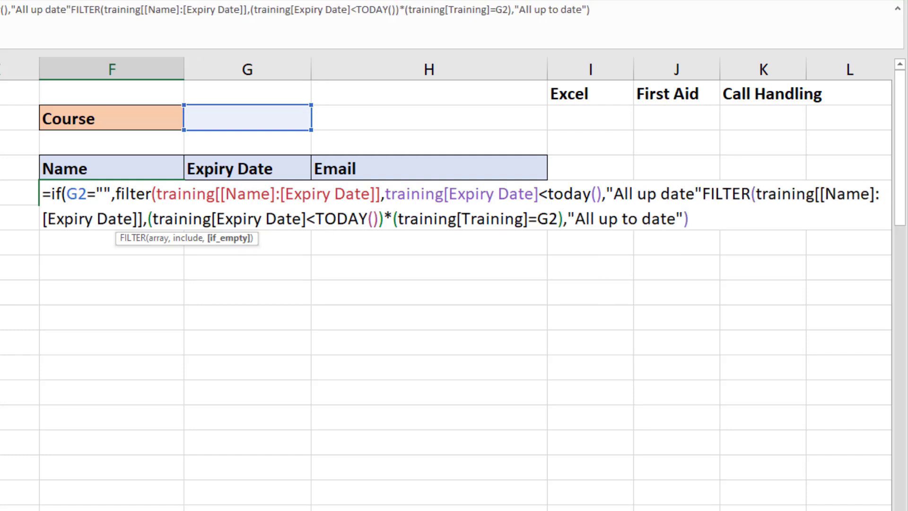
pyautogui.write(')')
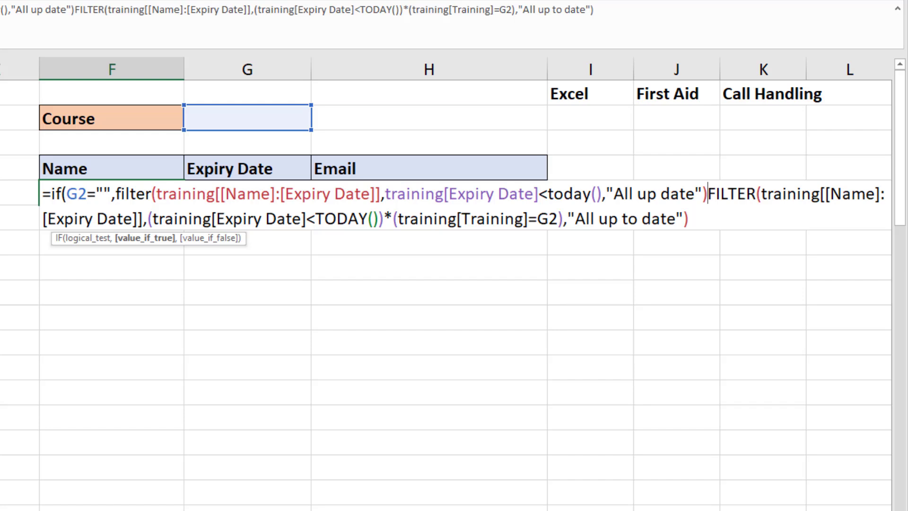
pyautogui.write(',')
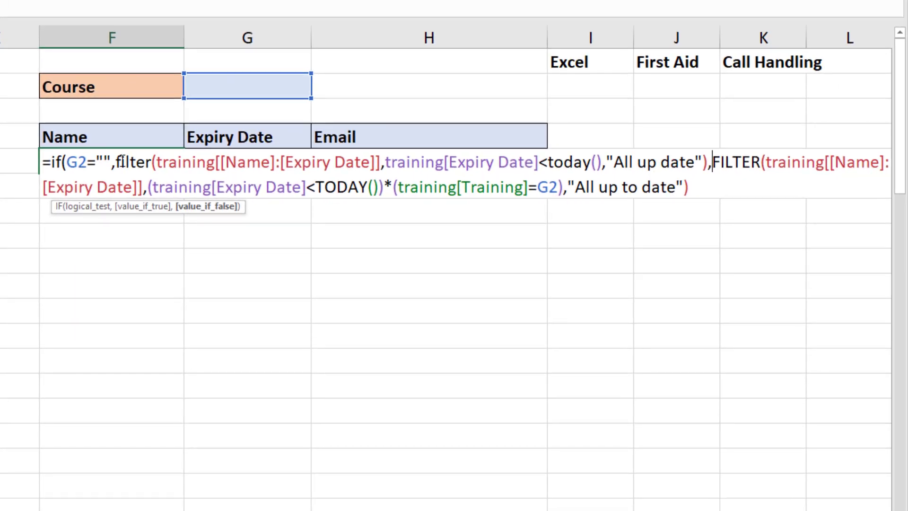
# - Review both FILTER branches, close the IF and commit the formula
pyautogui.moveTo(116, 162); pyautogui.dragTo(708, 166)
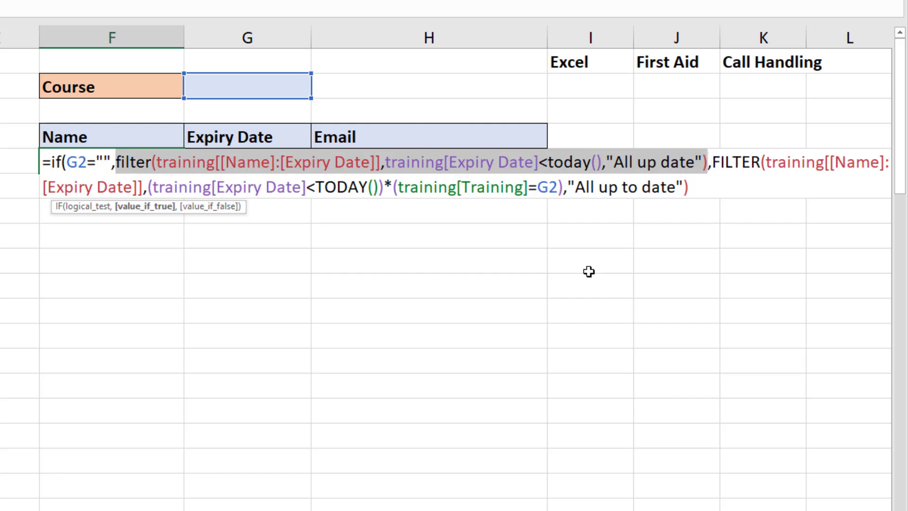
pyautogui.moveTo(711, 162); pyautogui.dragTo(706, 178)
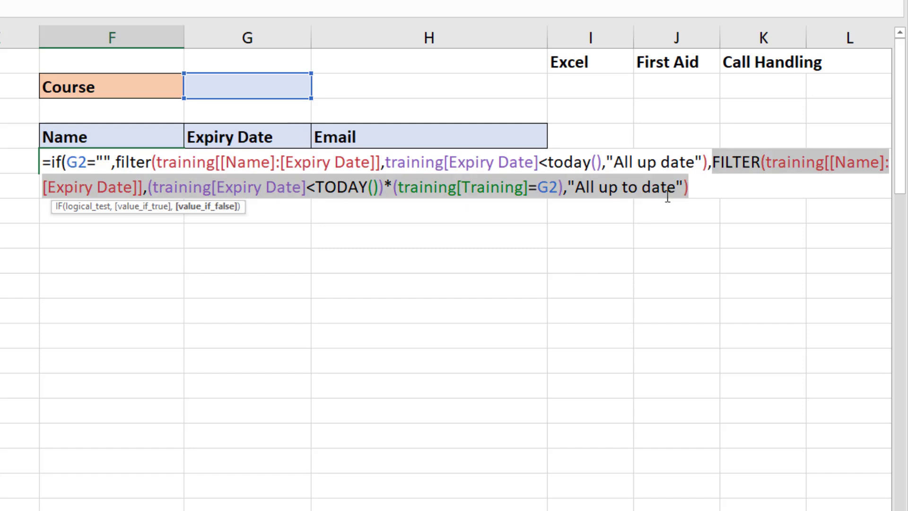
pyautogui.click(696, 188)
pyautogui.write(')')
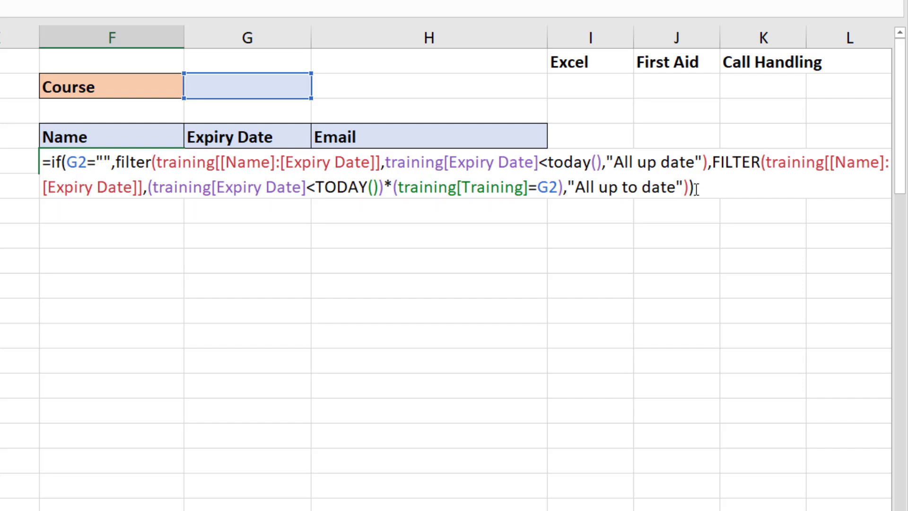
pyautogui.press('Return')
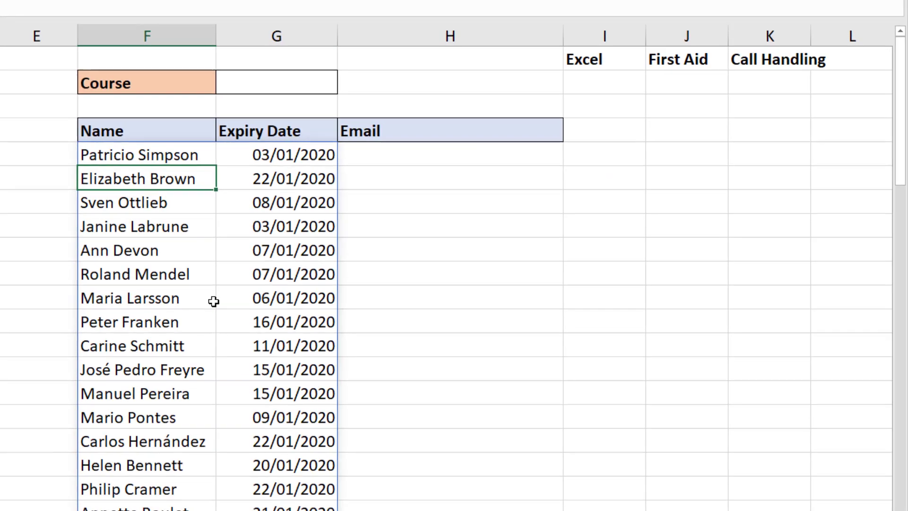
pyautogui.click(352, 85)
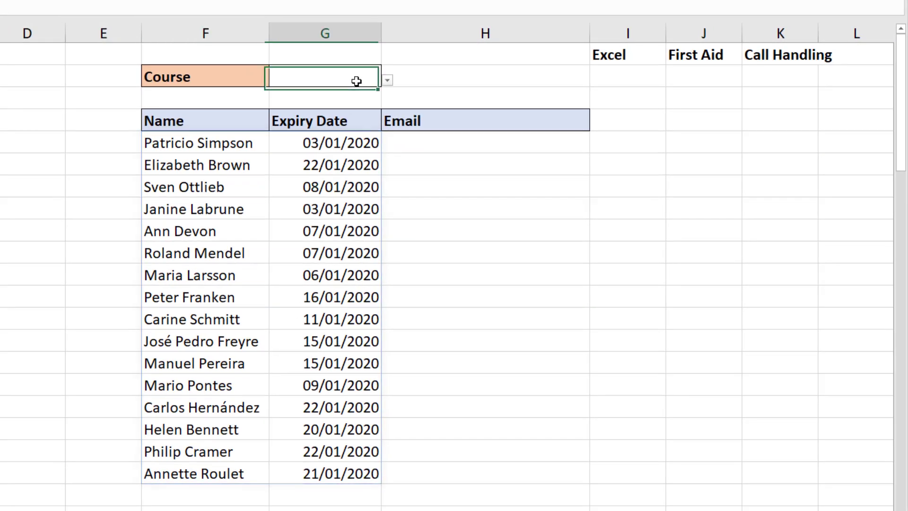
pyautogui.click(386, 80)
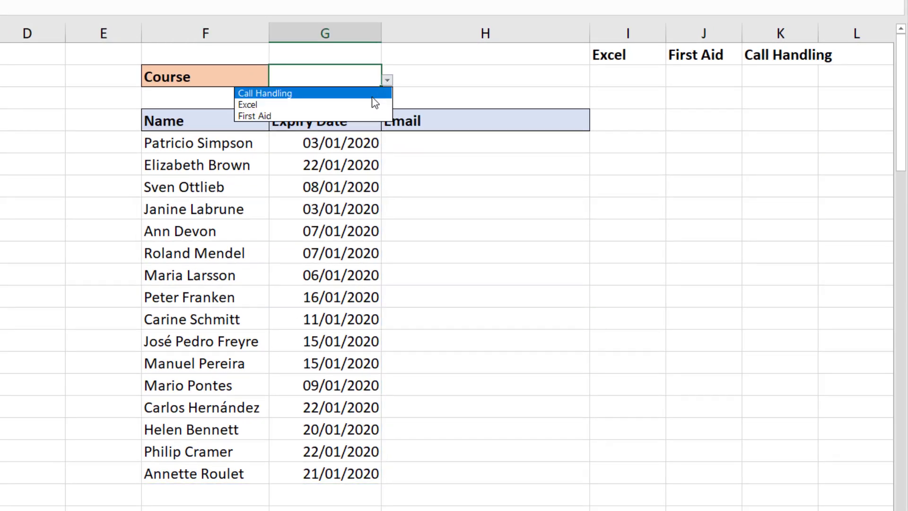
pyautogui.click(373, 94)
pyautogui.click(387, 82)
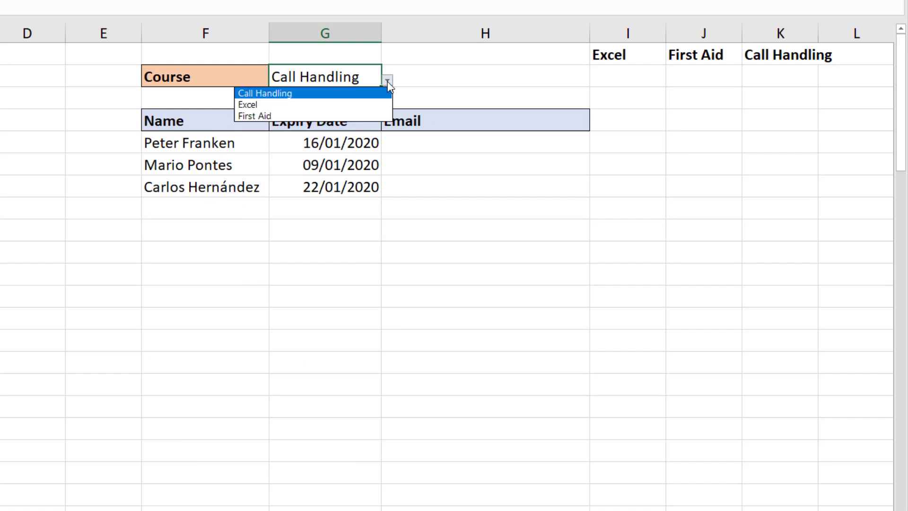
pyautogui.click(374, 104)
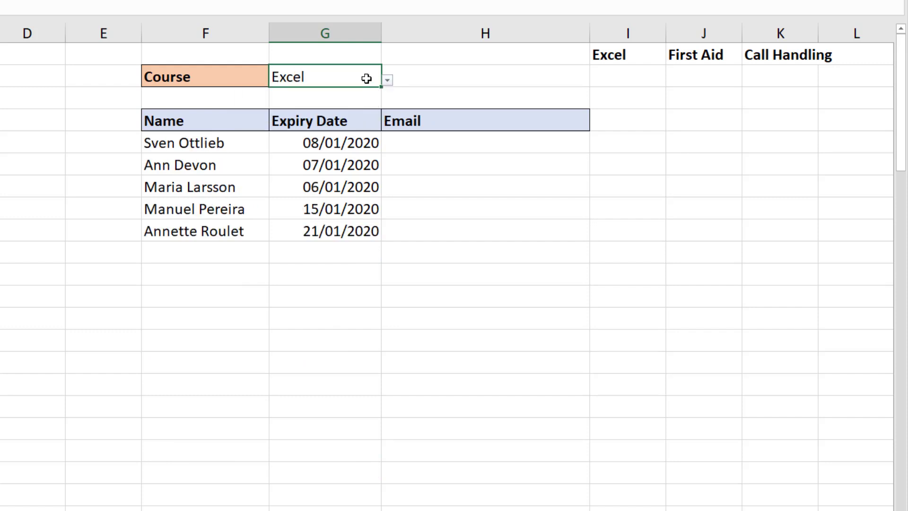
pyautogui.press('Delete')
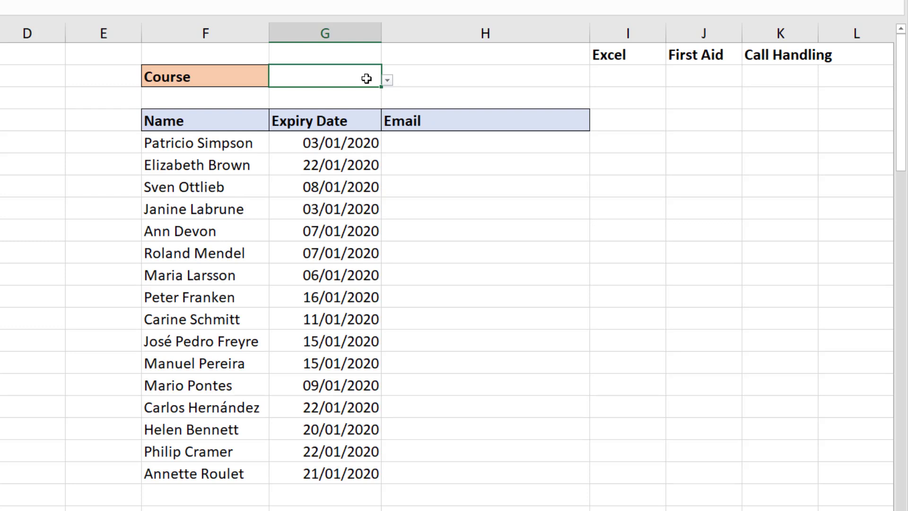
pyautogui.click(427, 145)
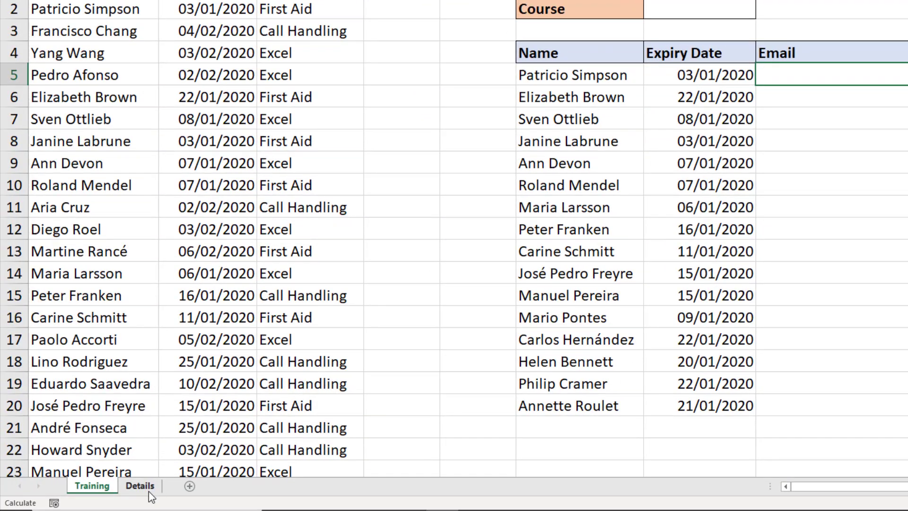
pyautogui.click(148, 491)
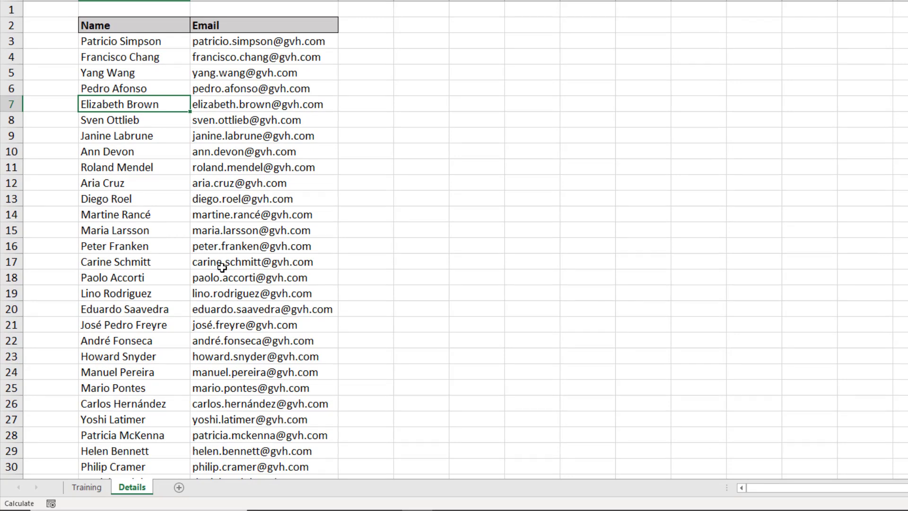
pyautogui.click(86, 487)
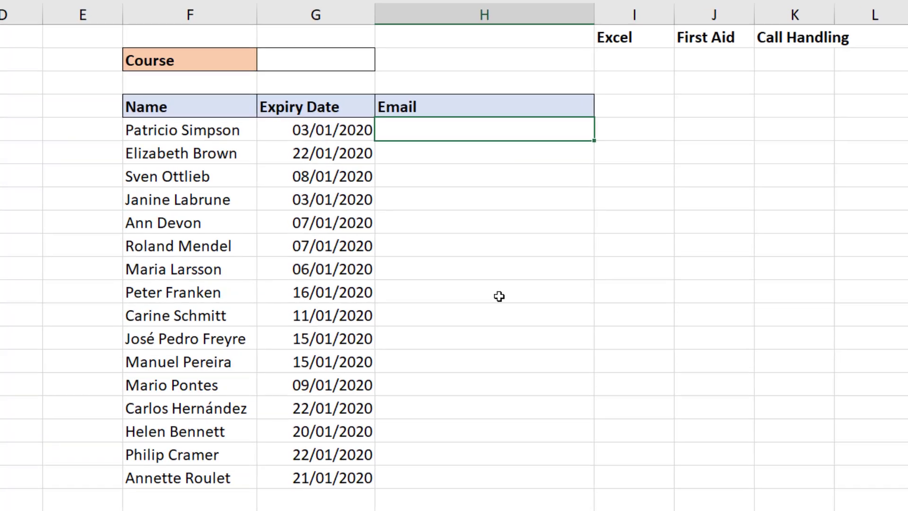
# - In H5, build =VLOOKUP(F5#,details,2,0) to fetch each listed name's email from Details
pyautogui.write('=vl')
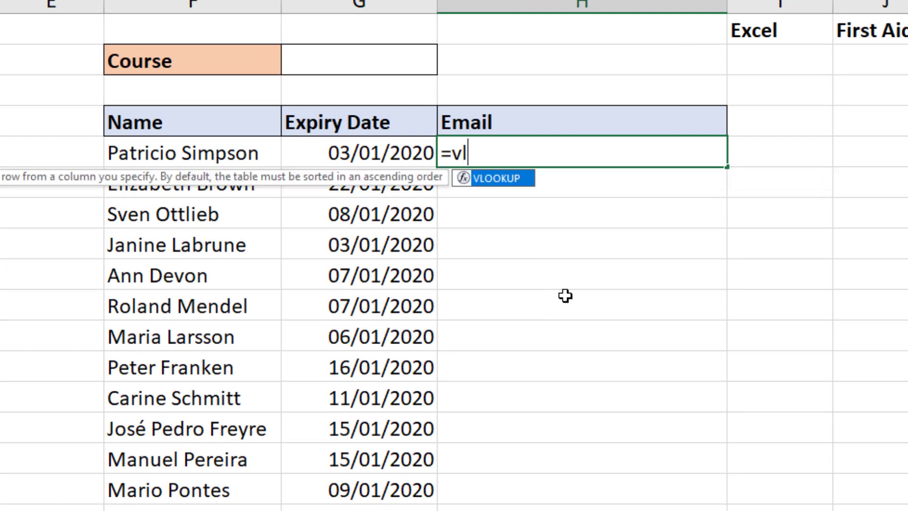
pyautogui.press('Tab')
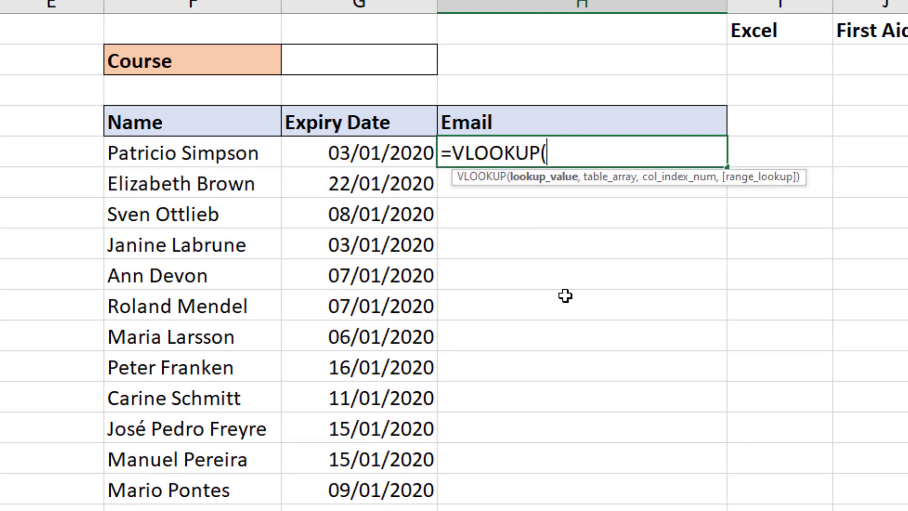
pyautogui.click(238, 153)
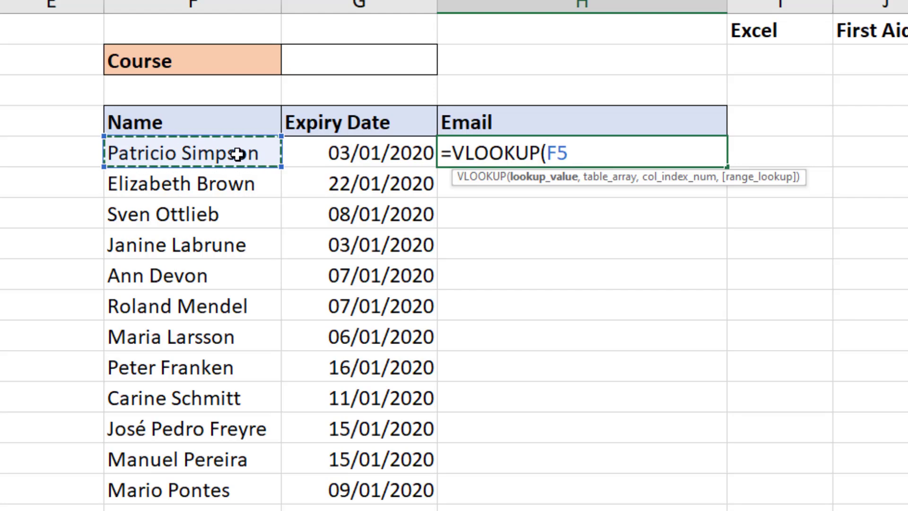
pyautogui.write('#')
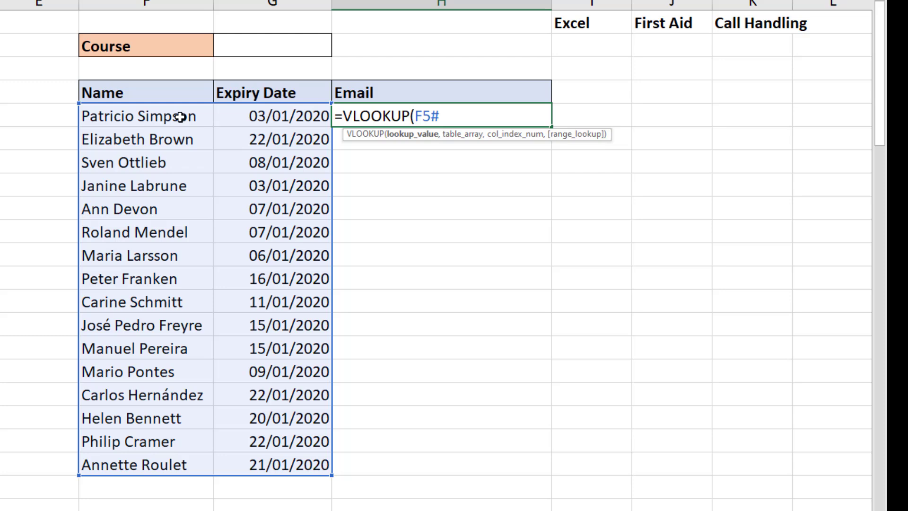
pyautogui.write(',')
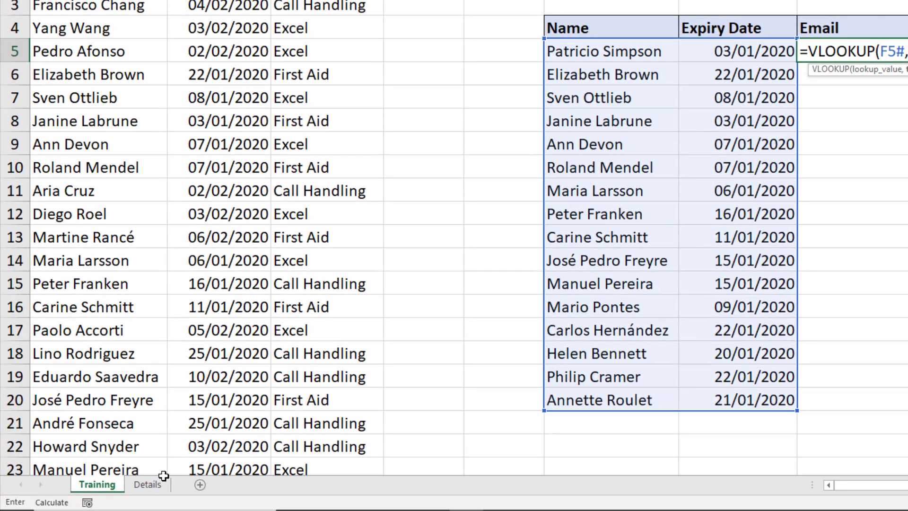
pyautogui.click(159, 484)
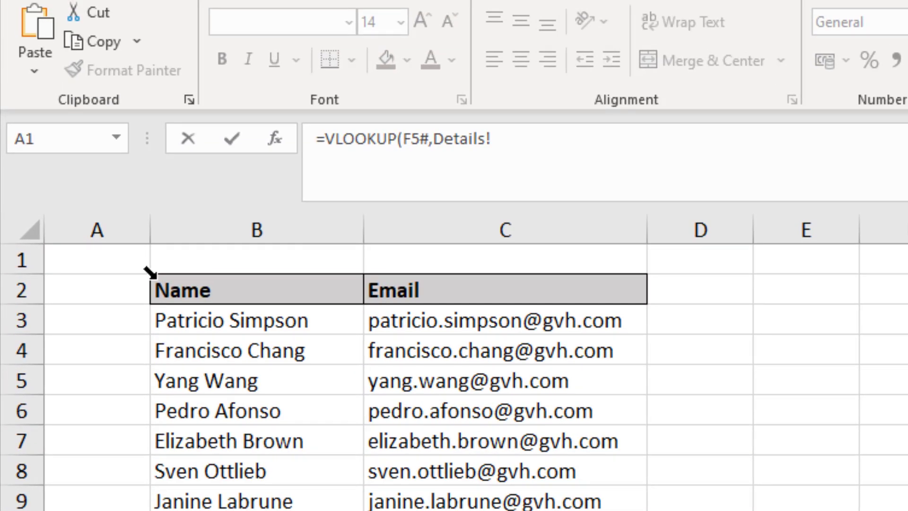
pyautogui.click(154, 277)
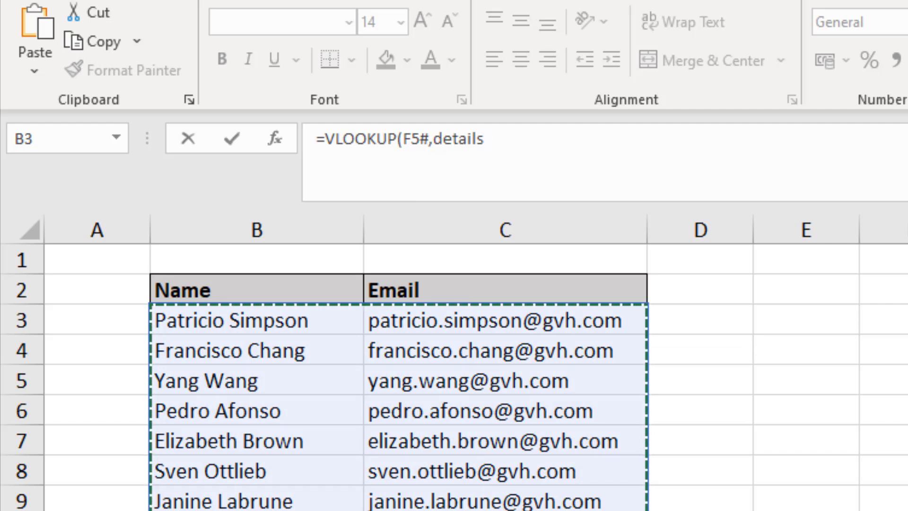
pyautogui.write(',')
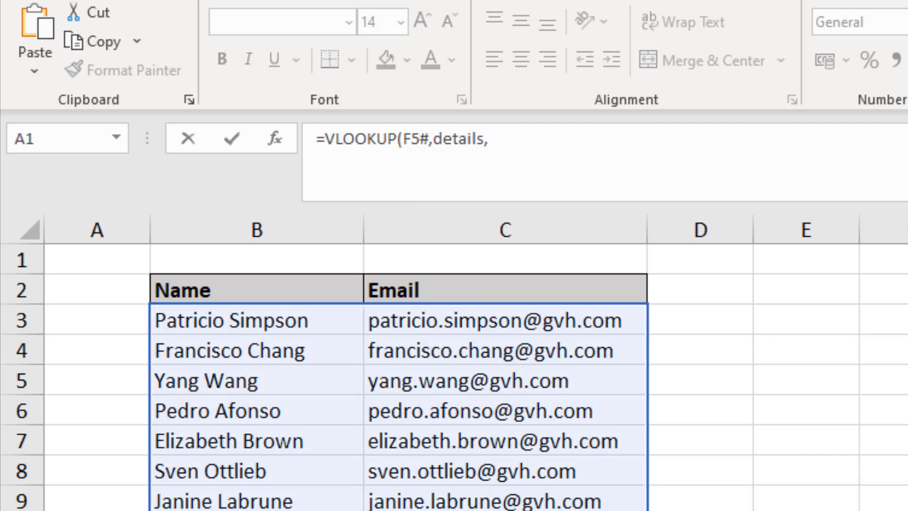
pyautogui.write('2,0)')
pyautogui.press('Return')
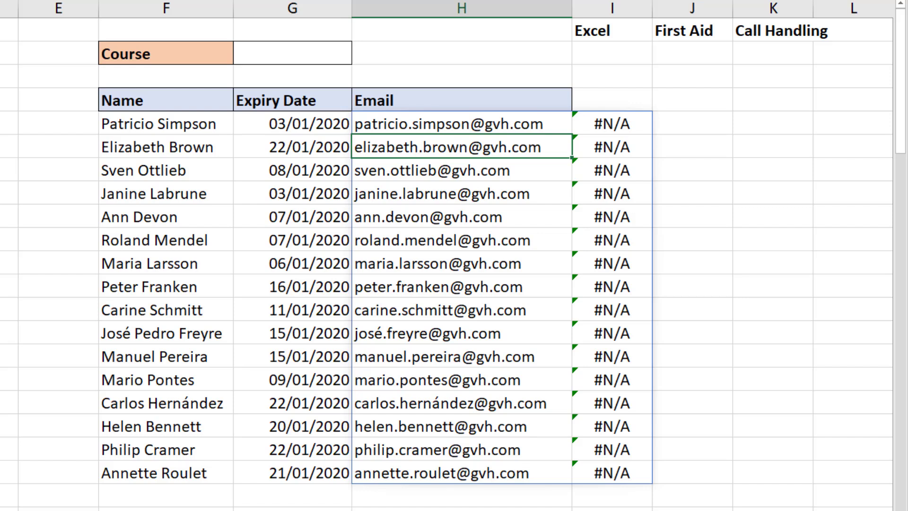
pyautogui.click(330, 54)
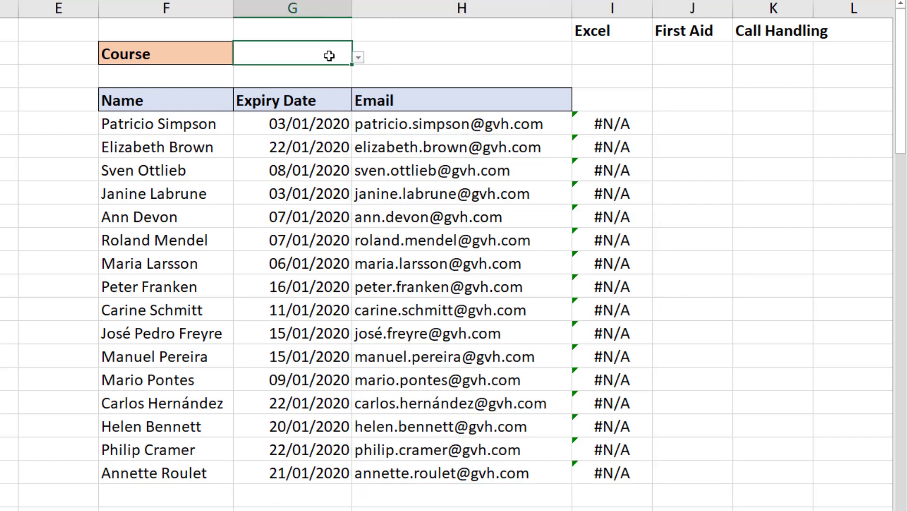
pyautogui.click(358, 57)
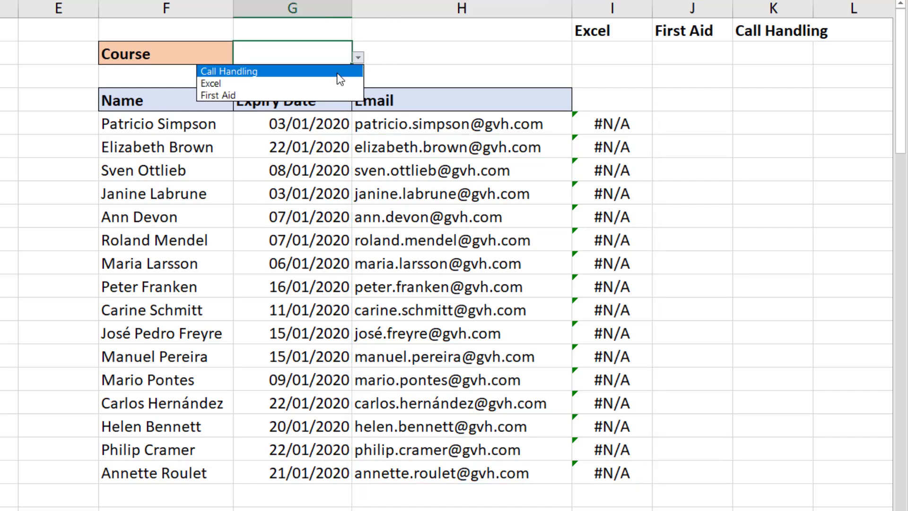
pyautogui.click(339, 71)
pyautogui.click(358, 57)
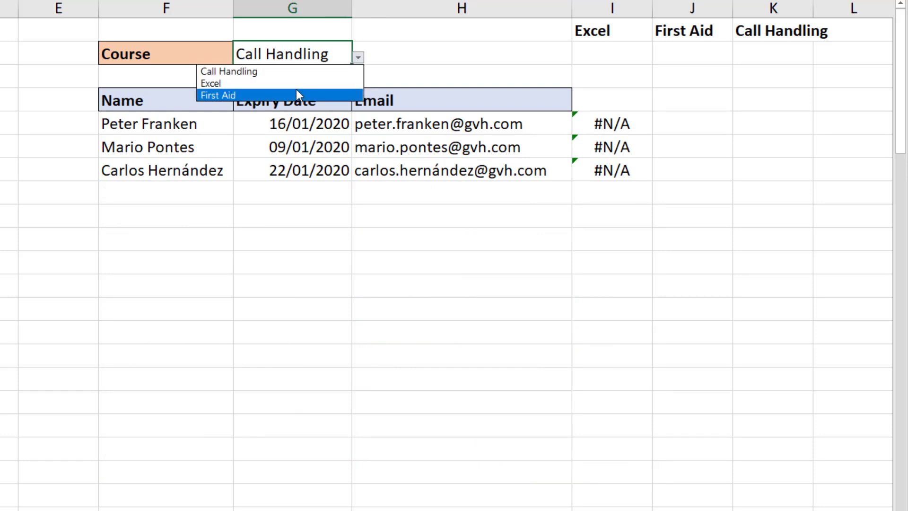
pyautogui.press('Escape')
pyautogui.click(310, 85)
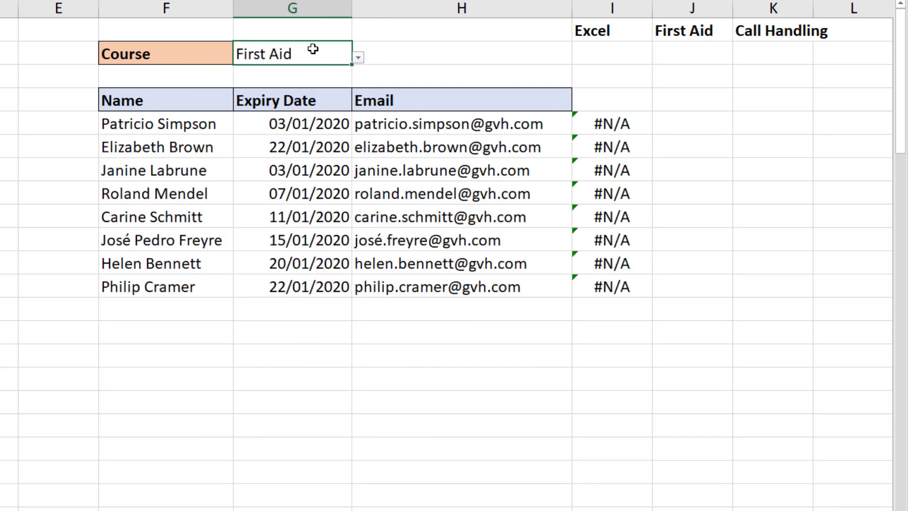
pyautogui.press('Delete')
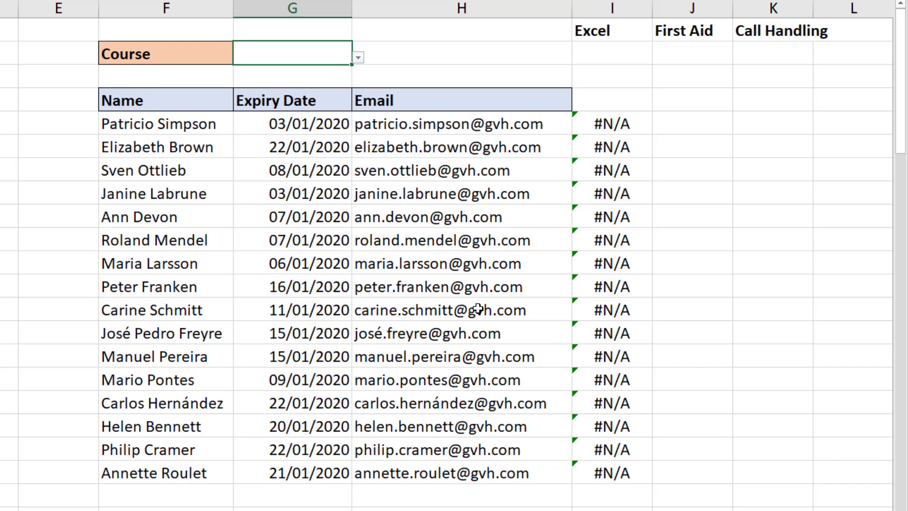
# - Change F5's formula so both FILTER branches return only training[Name] instead of Name-to-Expiry Date
pyautogui.click(215, 125)
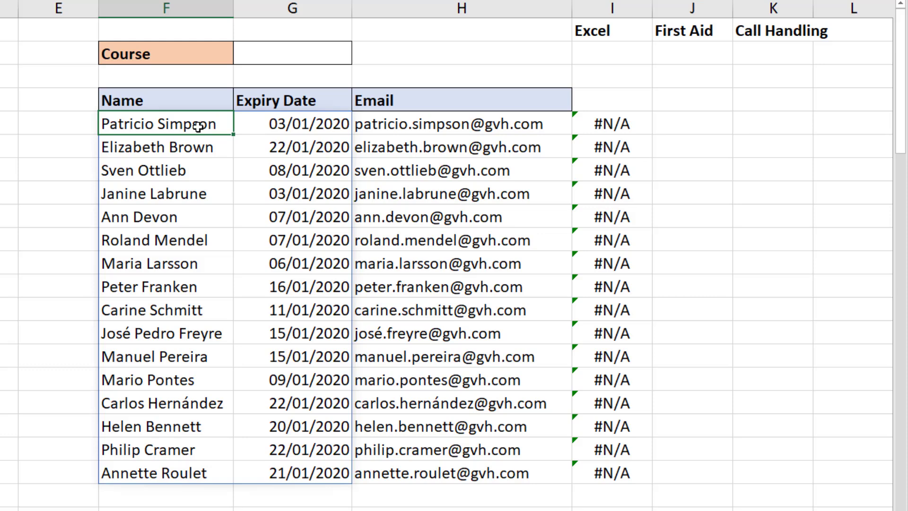
pyautogui.doubleClick(198, 125)
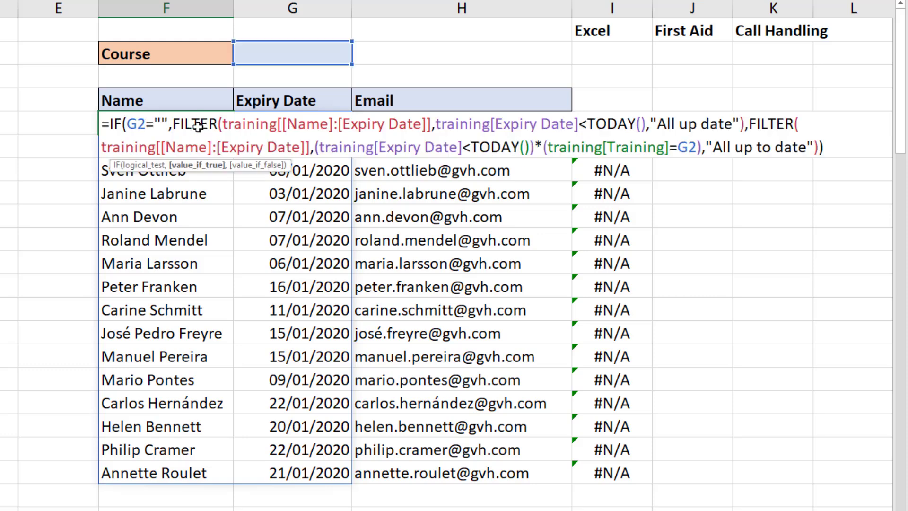
pyautogui.click(282, 124)
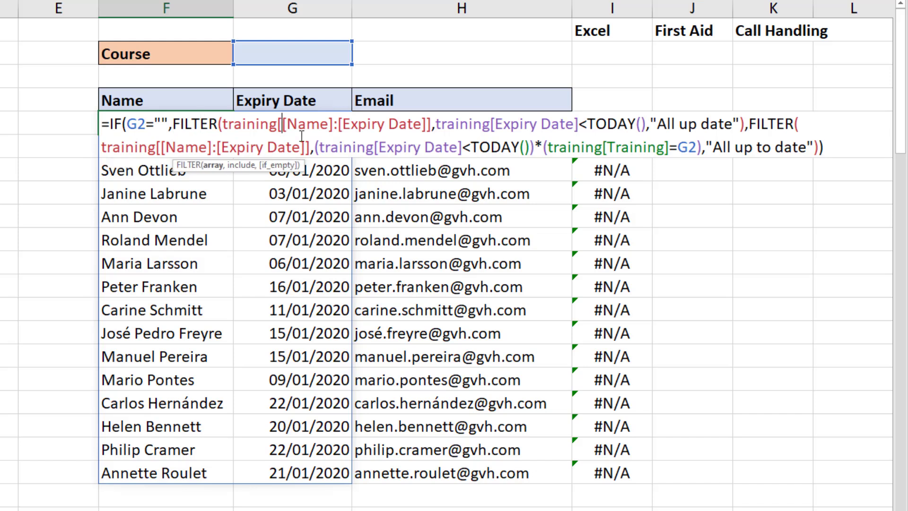
pyautogui.moveTo(222, 125); pyautogui.dragTo(433, 130)
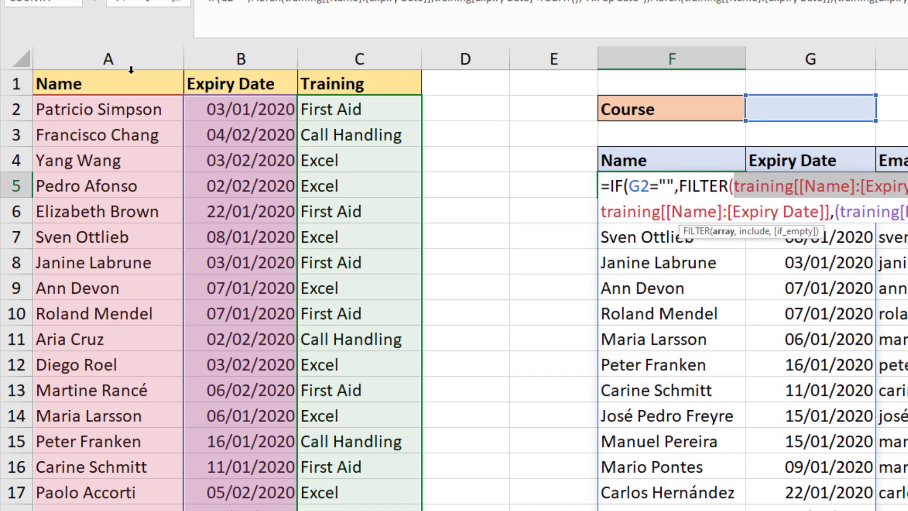
pyautogui.click(131, 70)
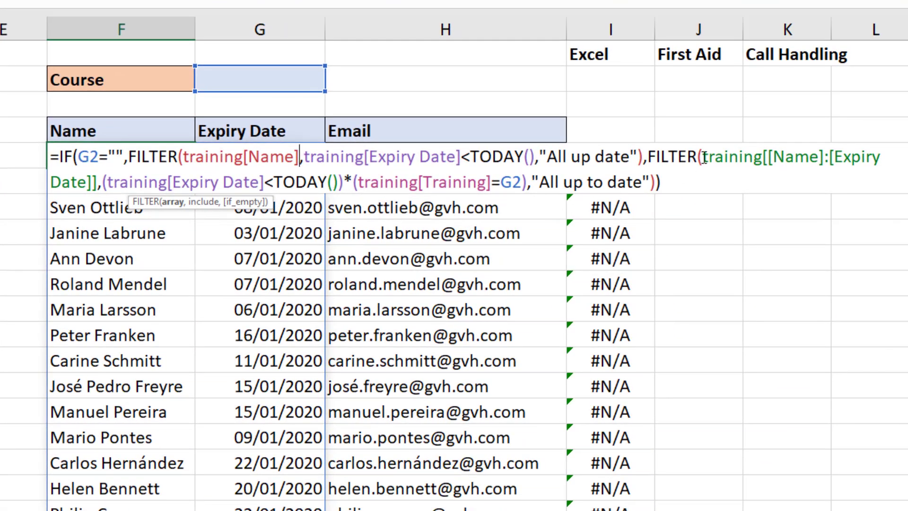
pyautogui.moveTo(703, 157); pyautogui.dragTo(834, 157)
pyautogui.moveTo(658, 201); pyautogui.dragTo(82, 194)
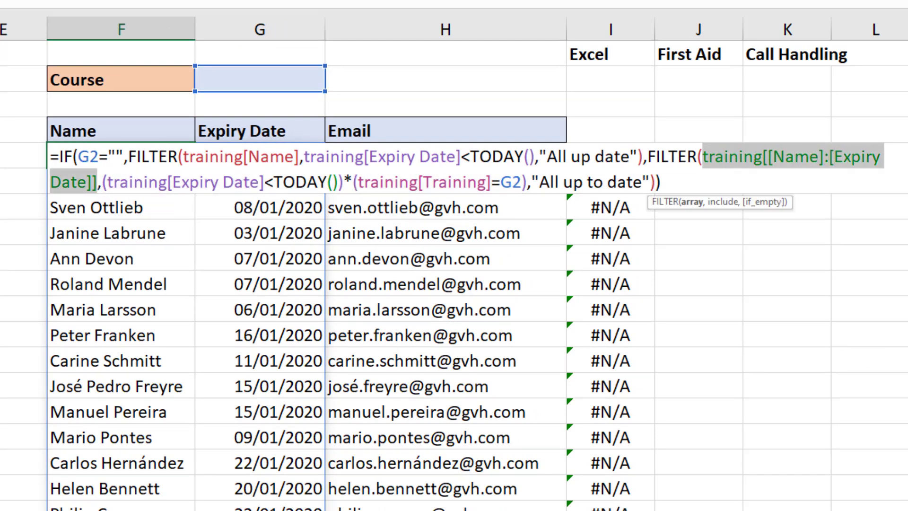
pyautogui.hotkey('ctrl', 'v')
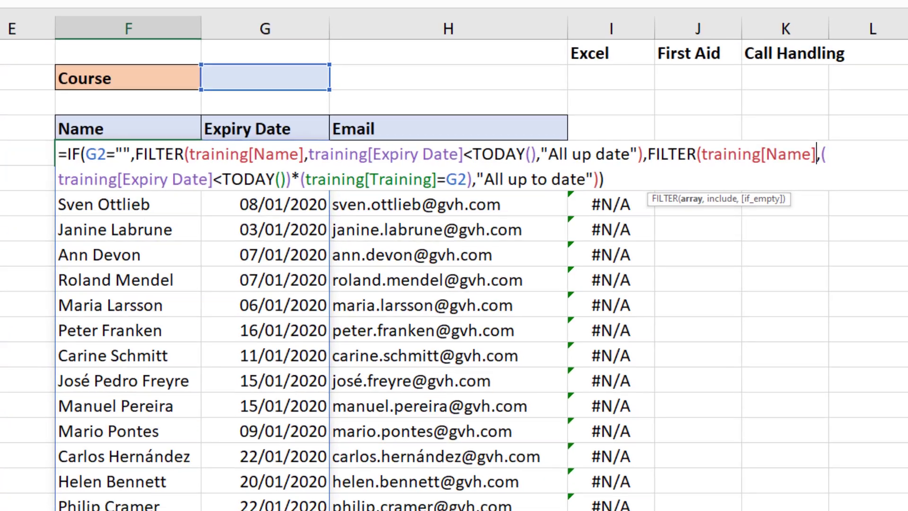
pyautogui.press('Return')
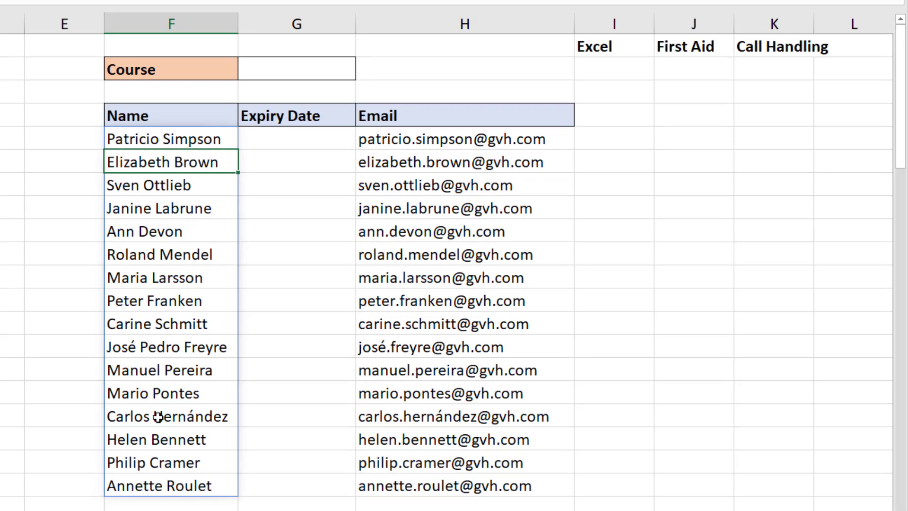
# - Copy F5's name formula text and paste it into G5
pyautogui.click(195, 139)
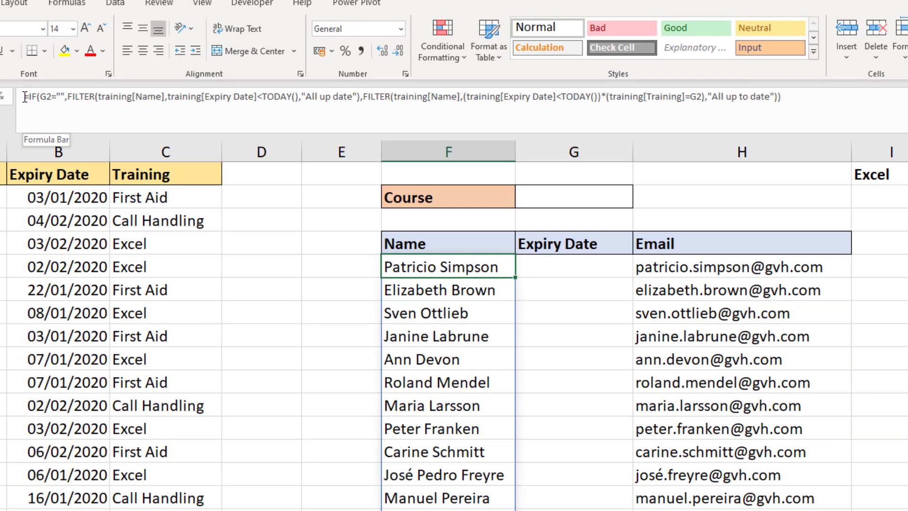
pyautogui.moveTo(25, 96); pyautogui.dragTo(784, 96)
pyautogui.hotkey('ctrl', 'c')
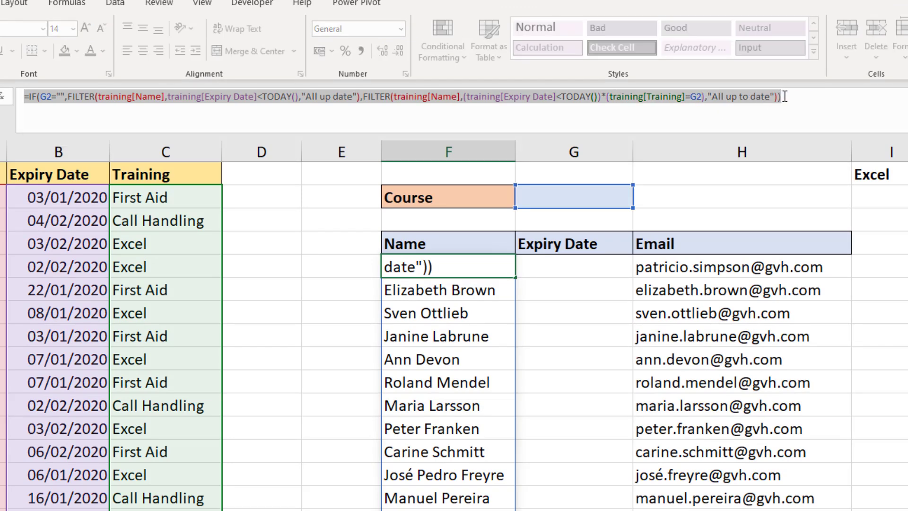
pyautogui.press('Escape')
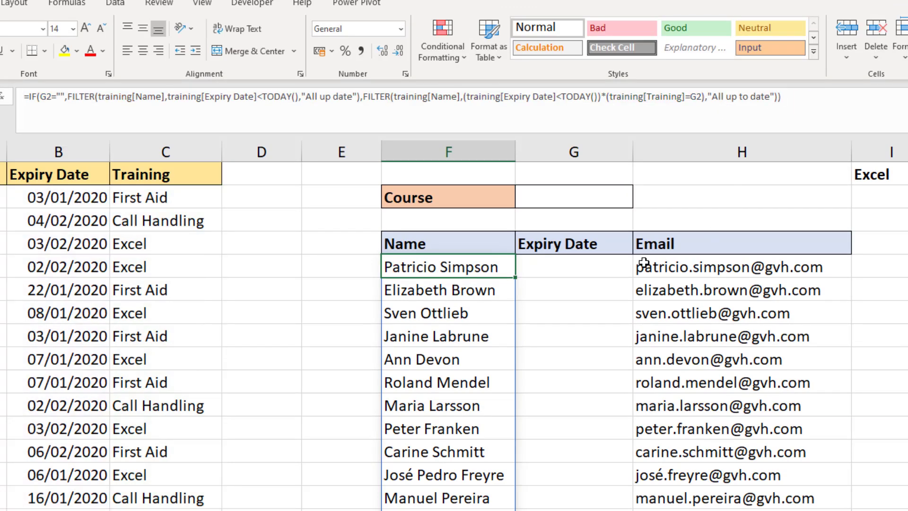
pyautogui.click(607, 267)
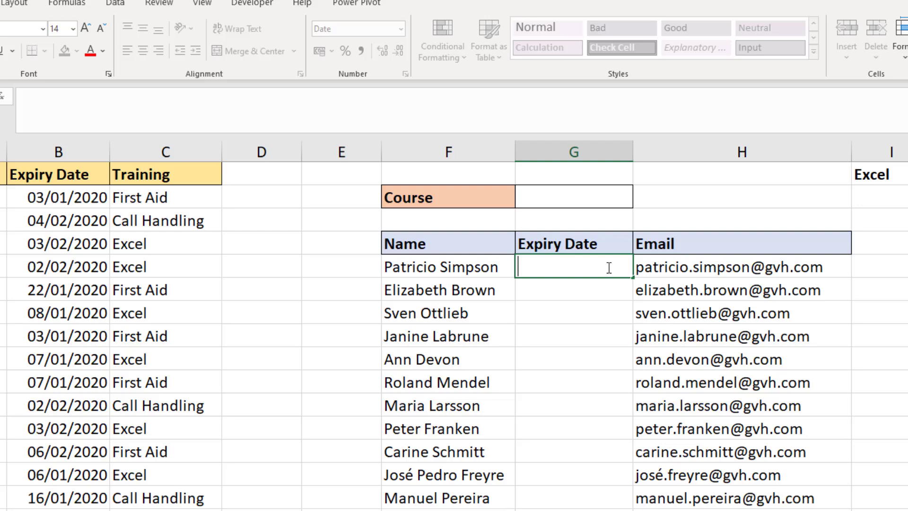
pyautogui.click(226, 96)
pyautogui.hotkey('ctrl', 'v')
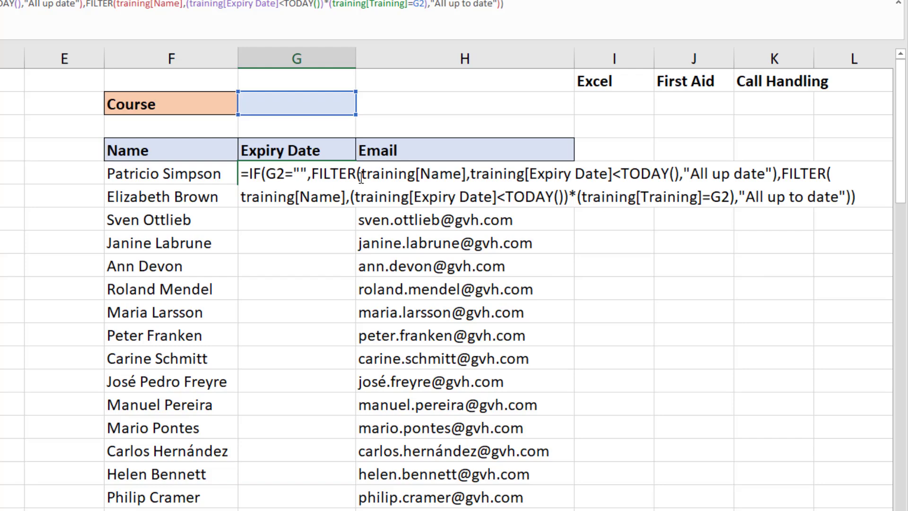
# - Switch both FILTER references in G5 to training[Expiry Date] so expiry dates spill
pyautogui.moveTo(360, 177); pyautogui.dragTo(466, 178)
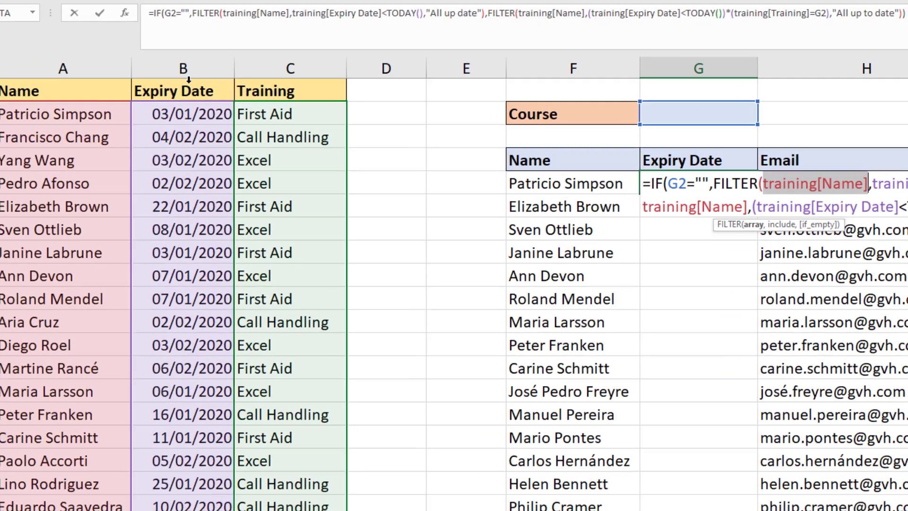
pyautogui.click(223, 84)
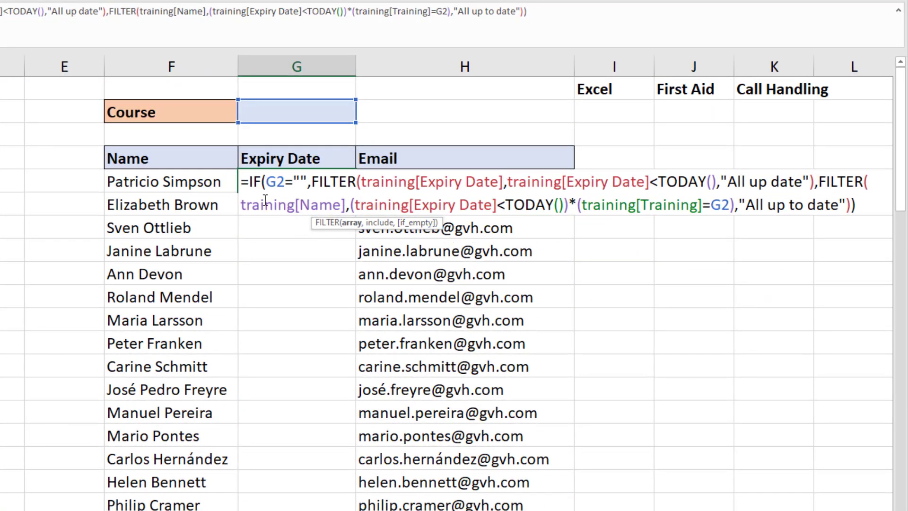
pyautogui.moveTo(241, 205); pyautogui.dragTo(345, 204)
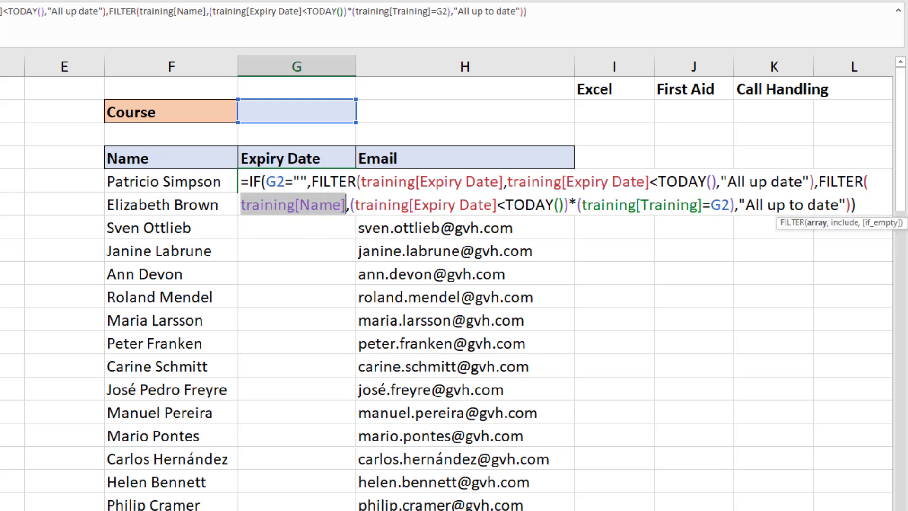
pyautogui.write('training[Expiry Date]')
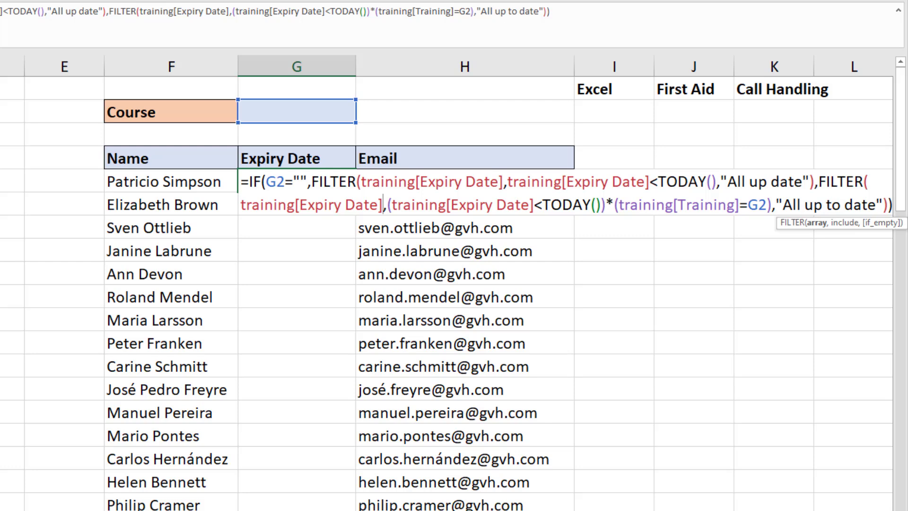
pyautogui.press('Return')
pyautogui.click(352, 367)
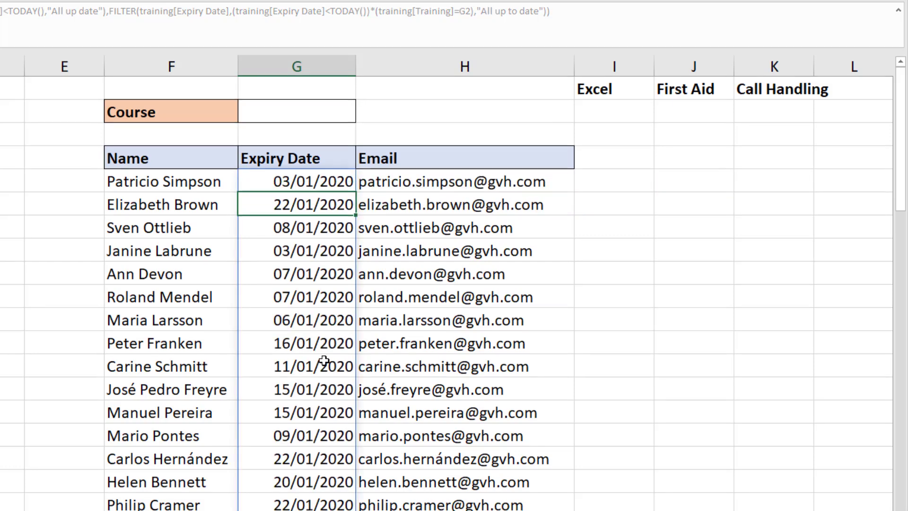
pyautogui.click(451, 190)
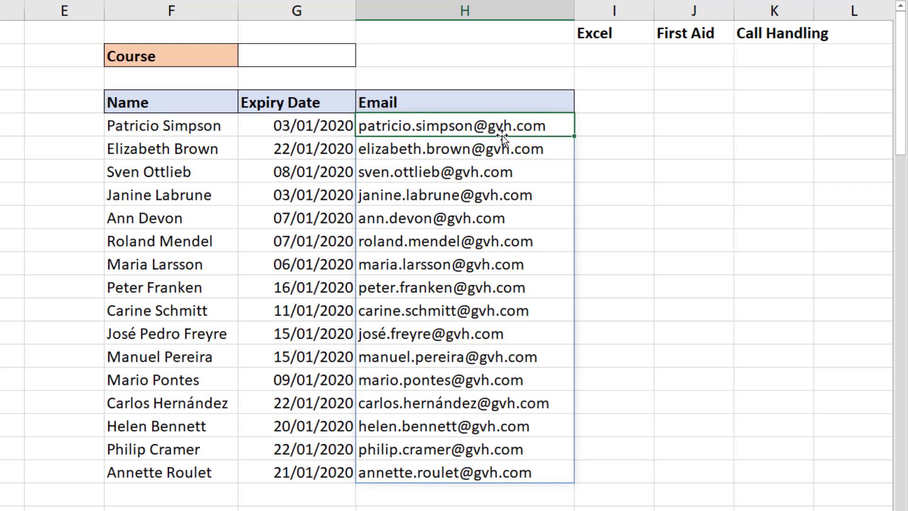
pyautogui.click(207, 129)
pyautogui.hotkey('ctrl', 'shift', 'Down')
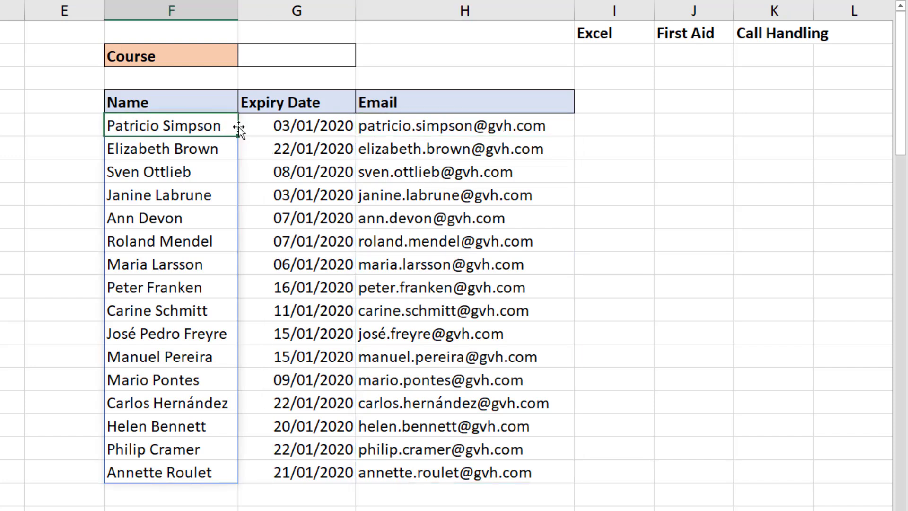
pyautogui.click(263, 124)
pyautogui.hotkey('ctrl', 'shift', 'Down')
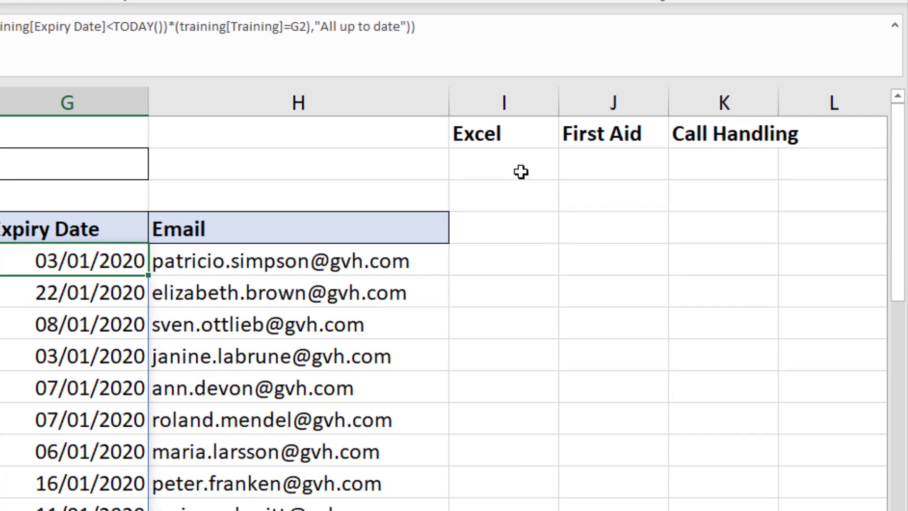
pyautogui.click(521, 171)
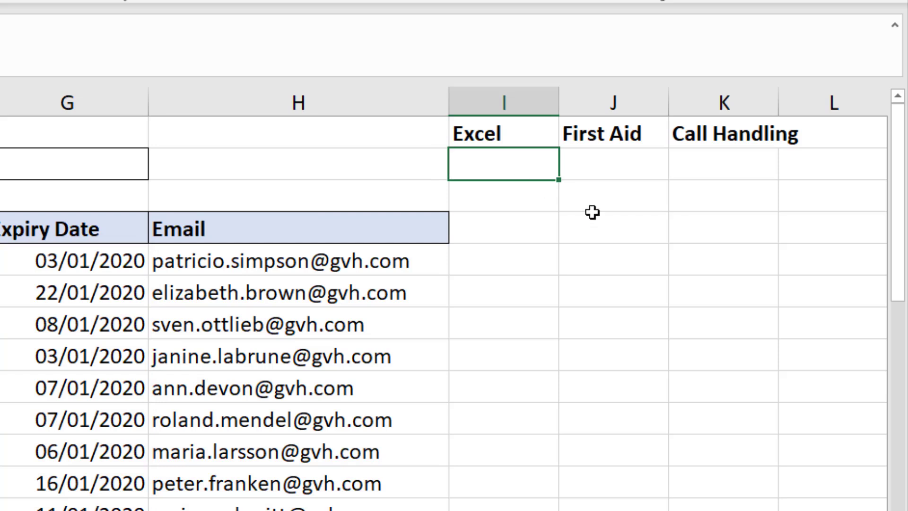
pyautogui.click(617, 173)
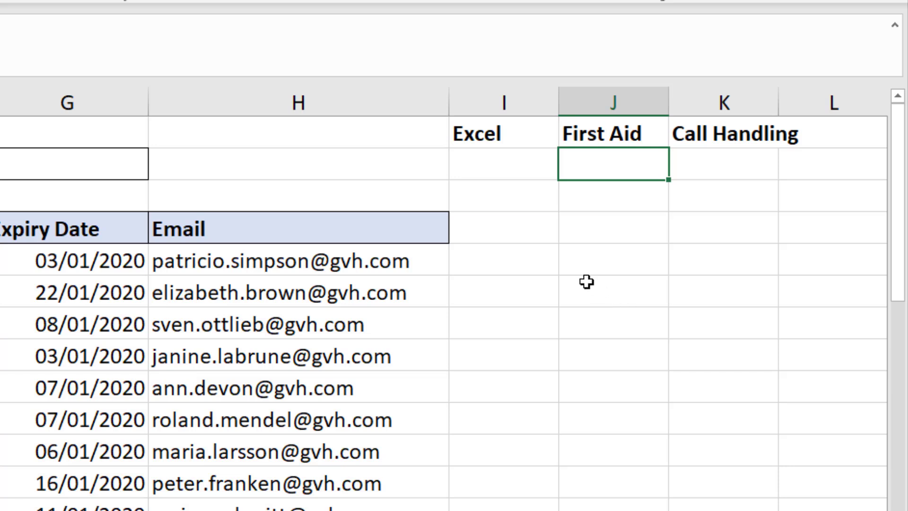
pyautogui.click(508, 170)
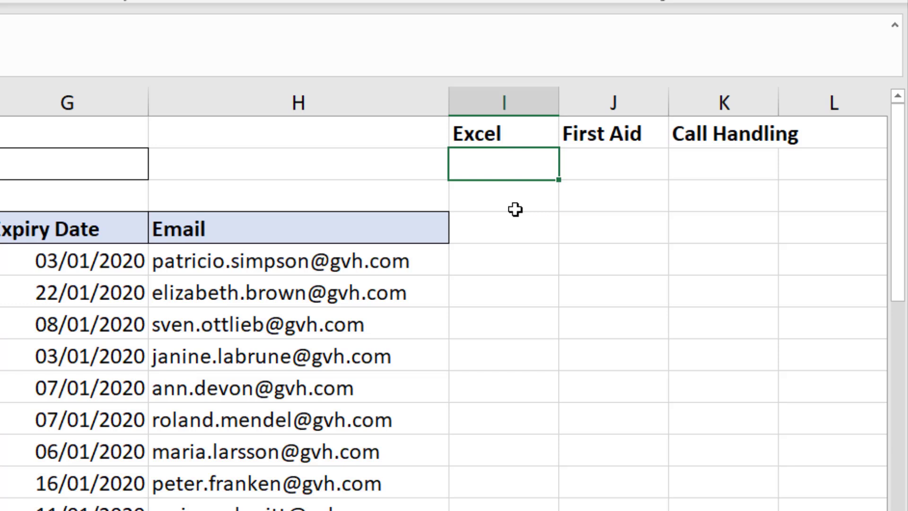
# - Enter =FILTER(training[Name],(training[Expiry Date]<TODAY())*(training[Training]=I1),0) in I2
pyautogui.write('=filter(')
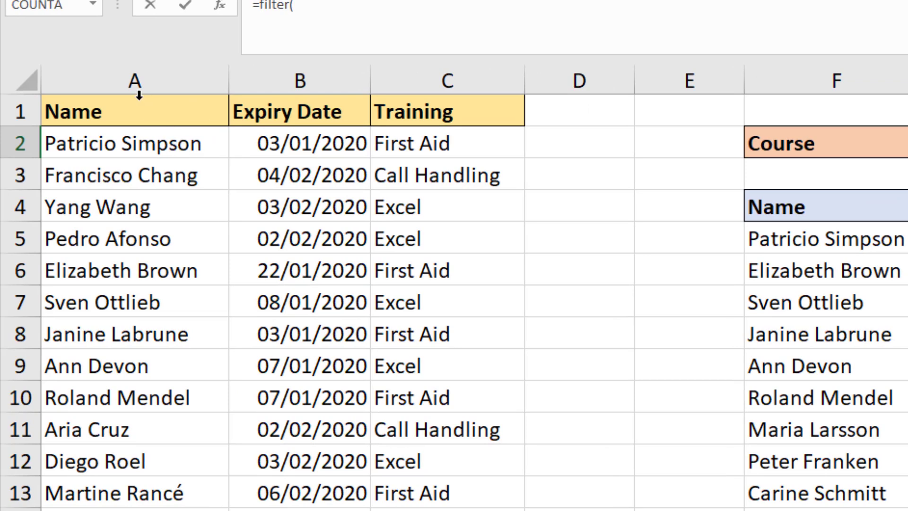
pyautogui.click(139, 94)
pyautogui.write(',')
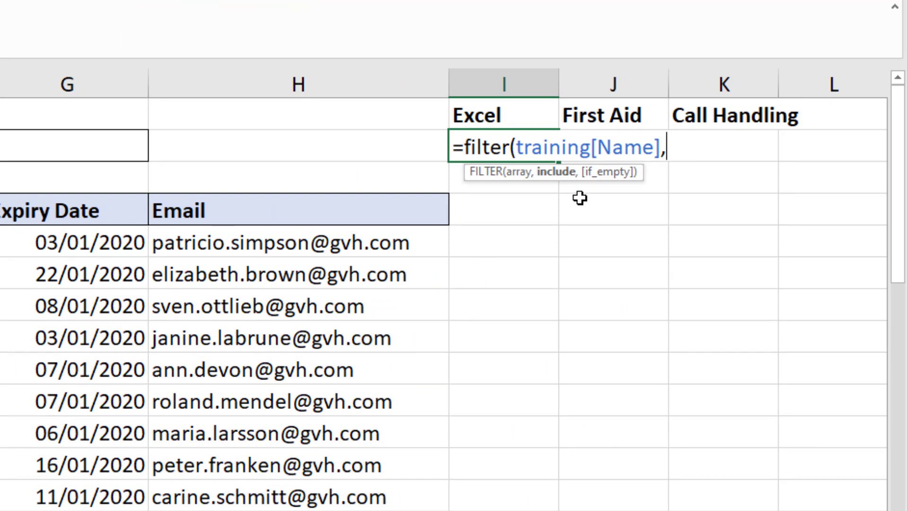
pyautogui.write('(')
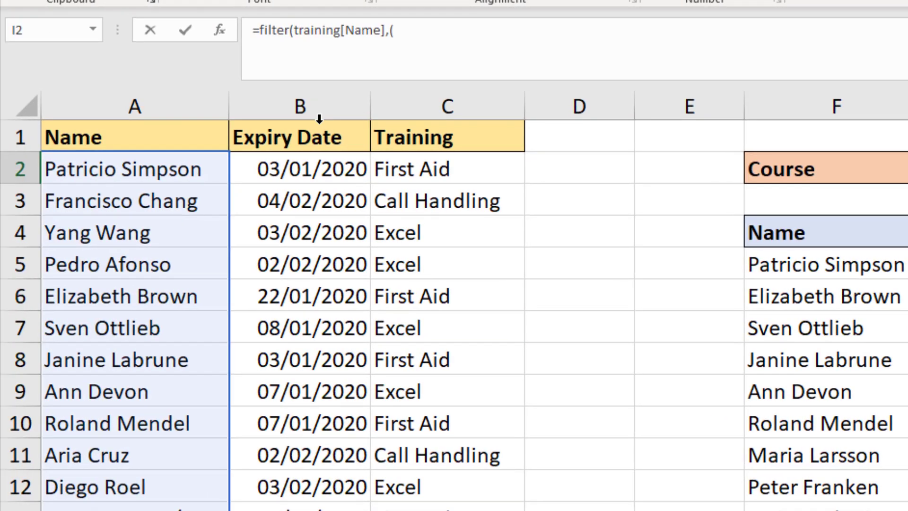
pyautogui.click(320, 119)
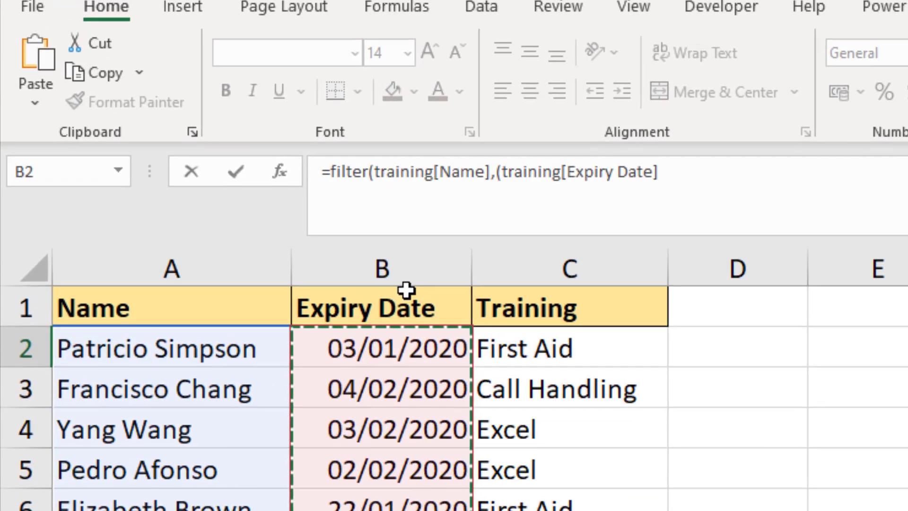
pyautogui.write('<today')
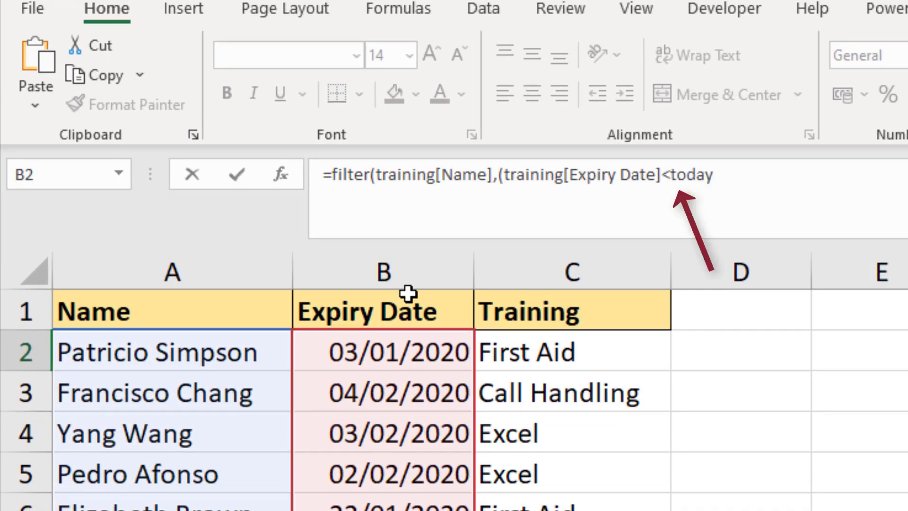
pyautogui.write('())*')
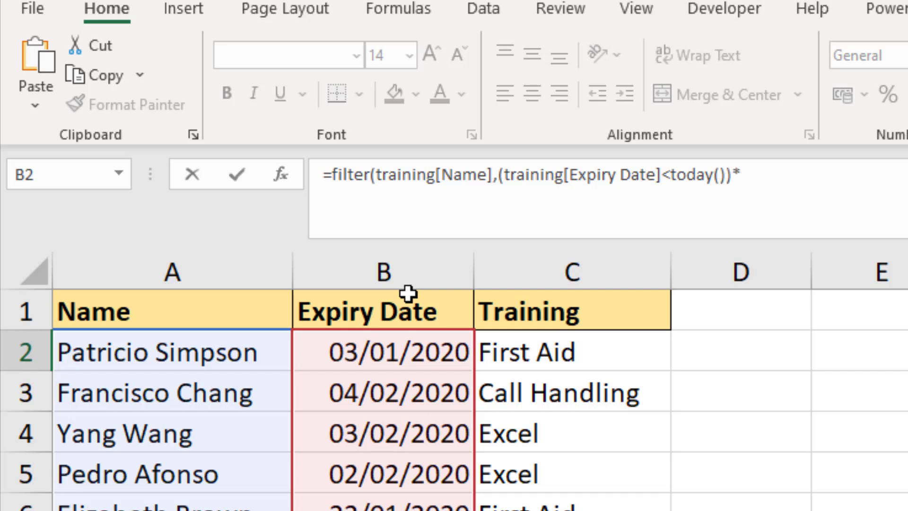
pyautogui.write('(')
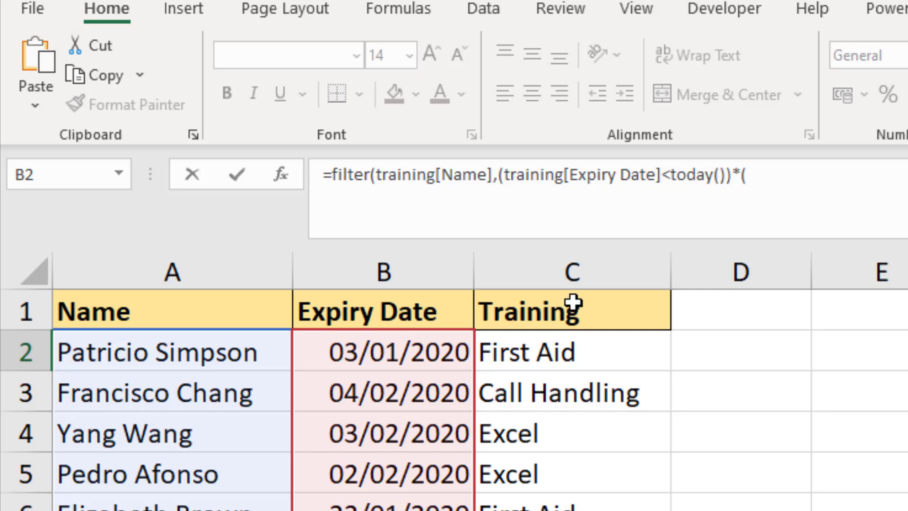
pyautogui.click(577, 290)
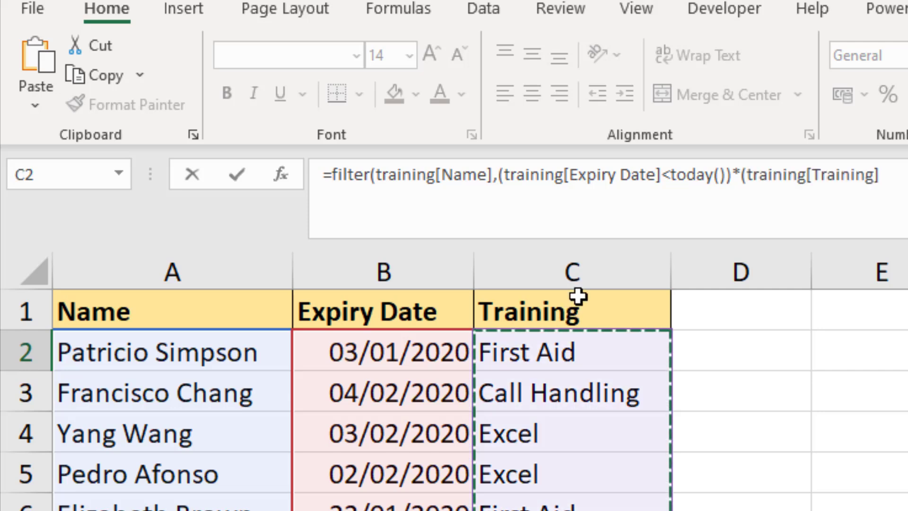
pyautogui.write('=')
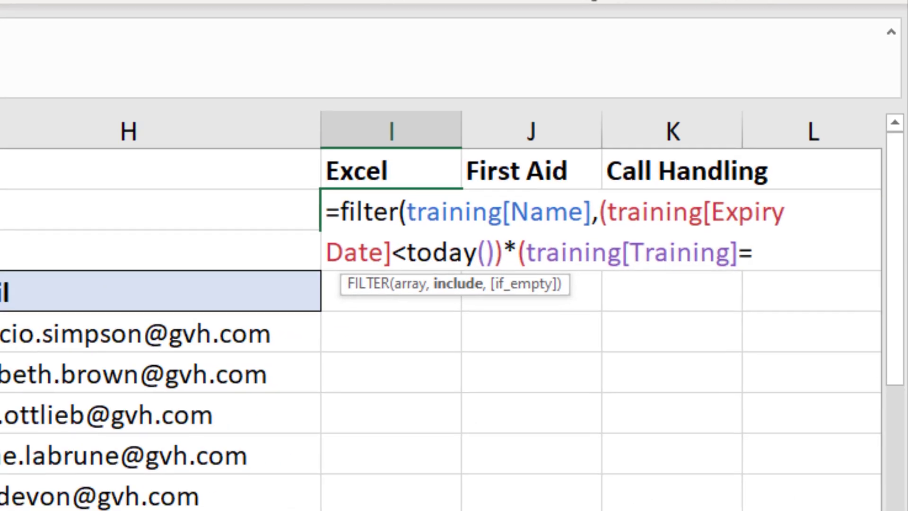
pyautogui.click(380, 170)
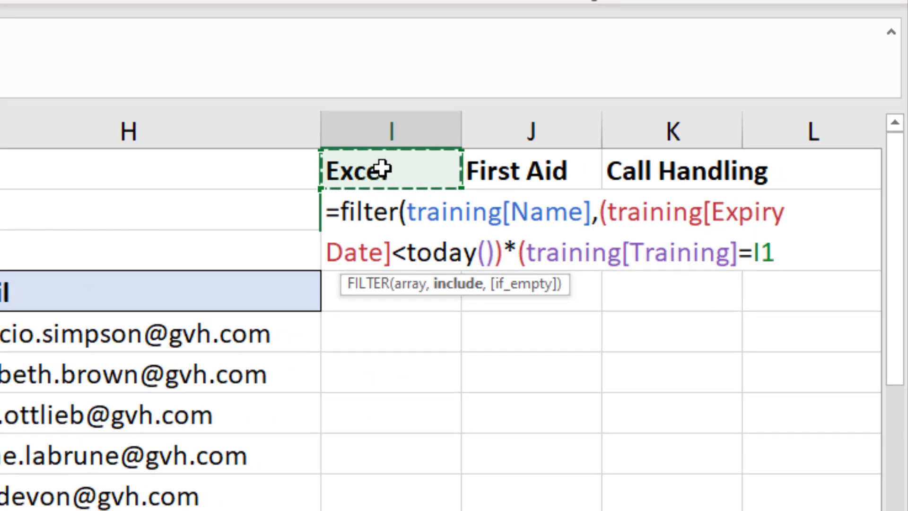
pyautogui.write(')')
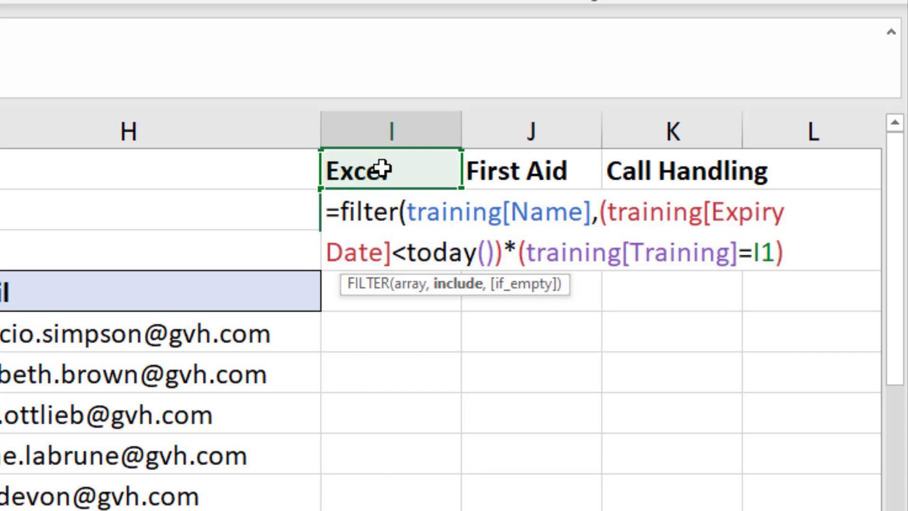
pyautogui.write(',')
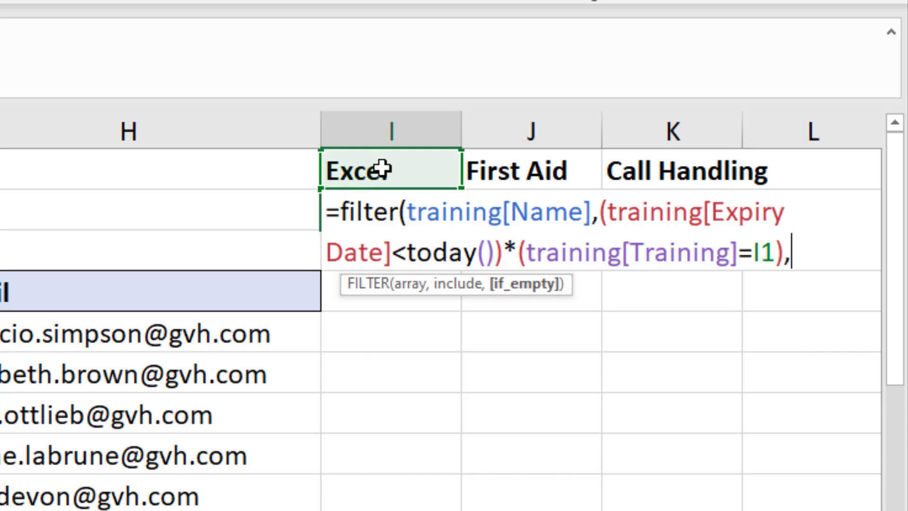
pyautogui.write('0)')
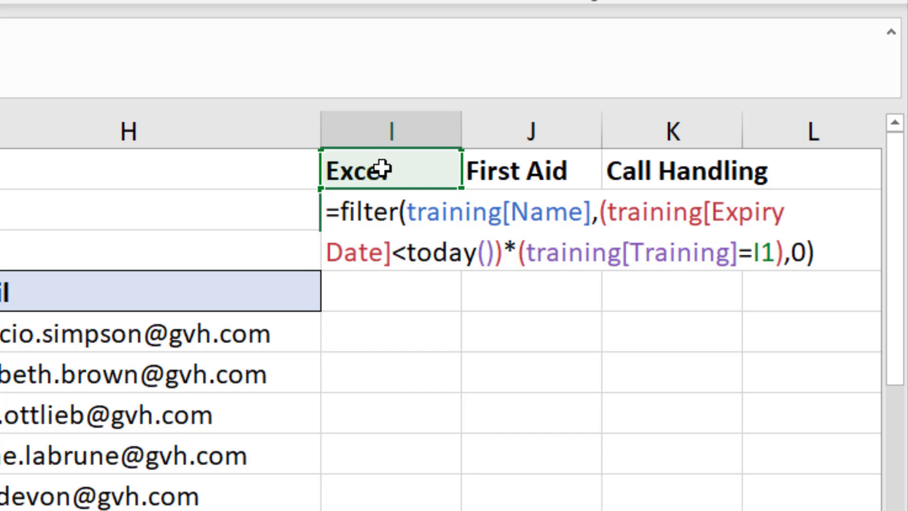
pyautogui.press('Return')
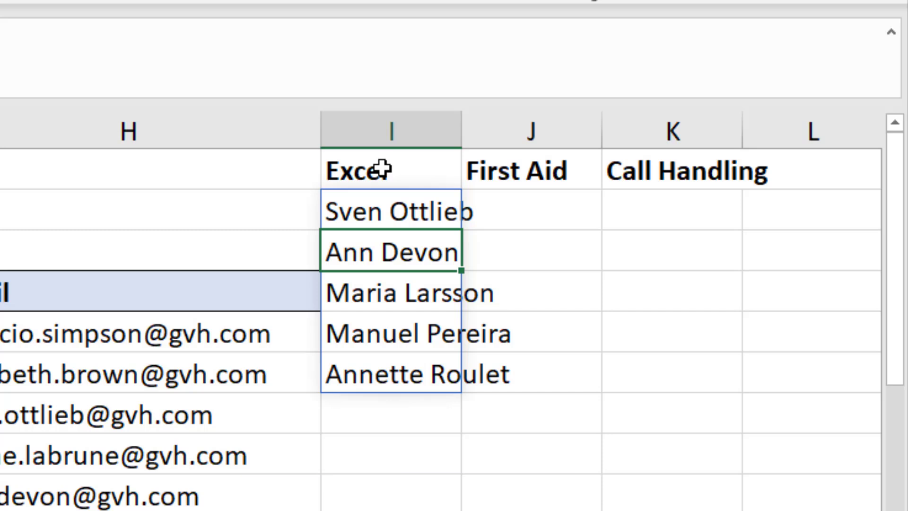
# - Wrap I2's FILTER formula in COUNTA( ) so it returns the count 5
pyautogui.hotkey('shift', 'Return')
pyautogui.doubleClick(429, 210)
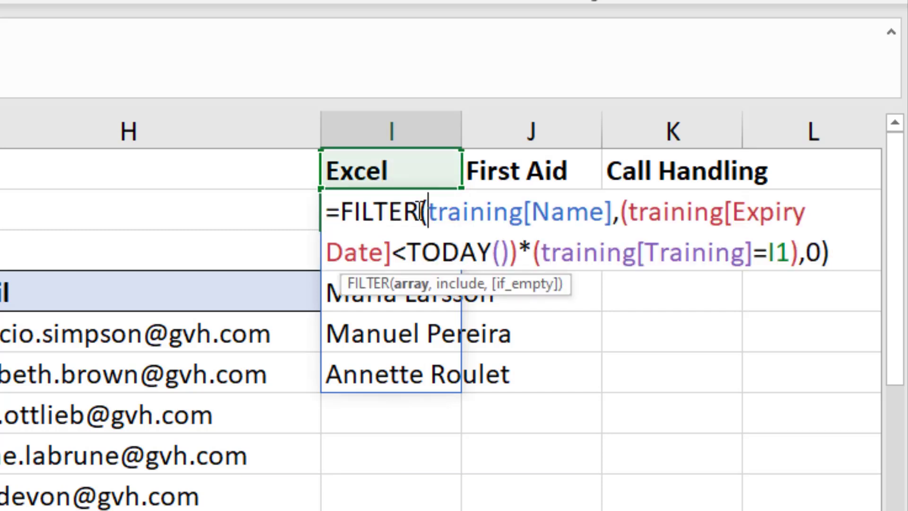
pyautogui.click(341, 211)
pyautogui.write('counta(')
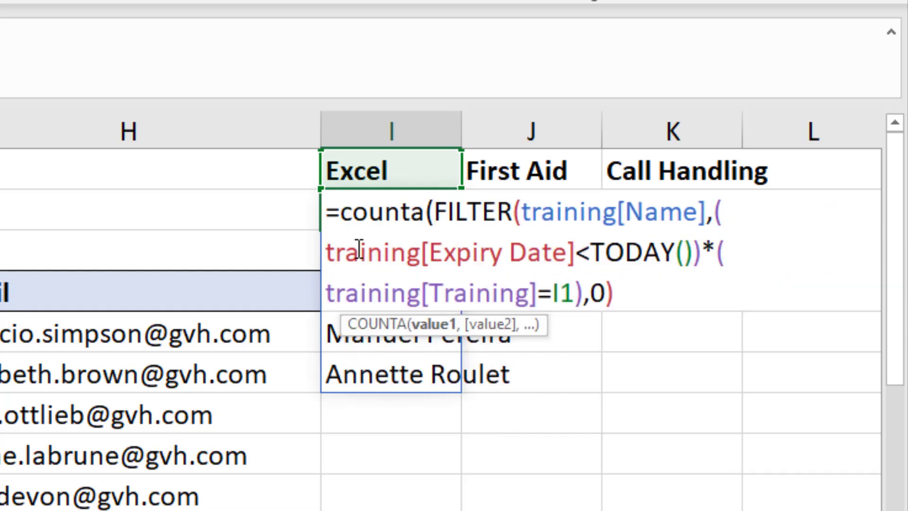
pyautogui.click(649, 296)
pyautogui.write(')')
pyautogui.press('Return')
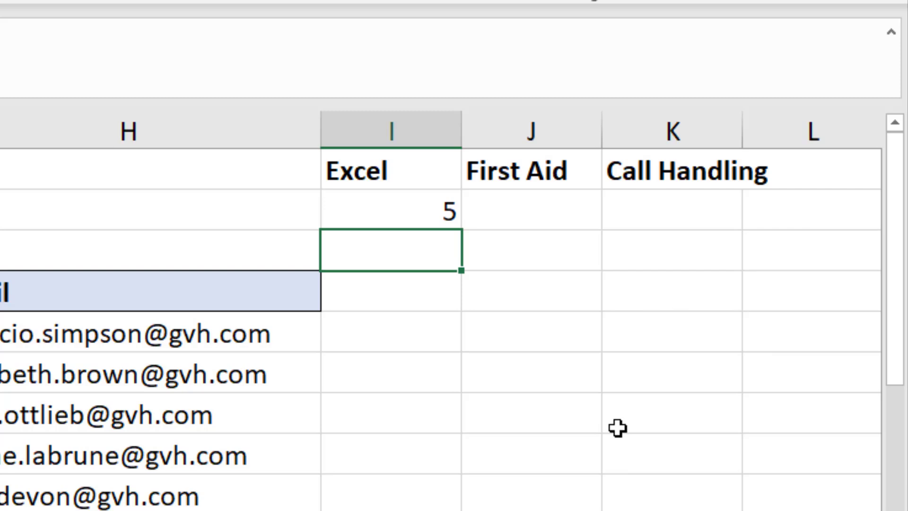
# - Copy I2's count formula into J2, changing I1 to J1 for the First Aid count of 8
pyautogui.click(437, 210)
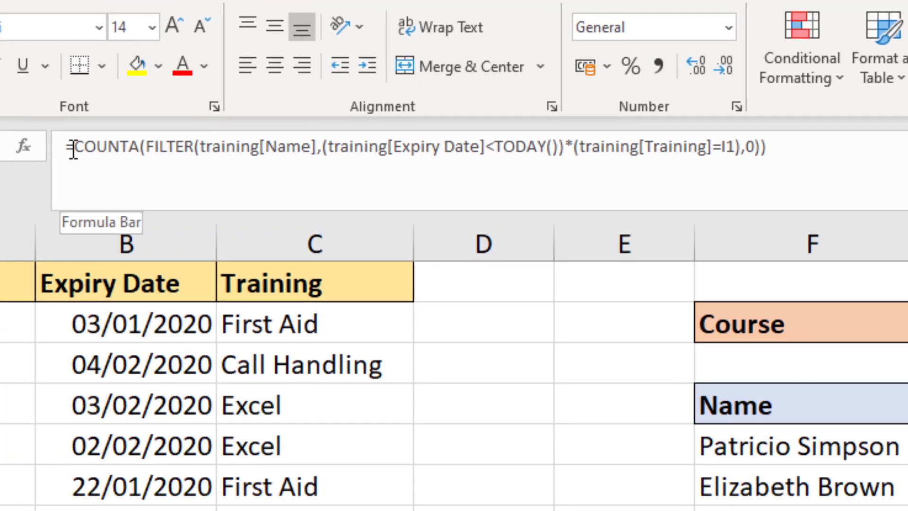
pyautogui.moveTo(73, 148); pyautogui.dragTo(677, 148)
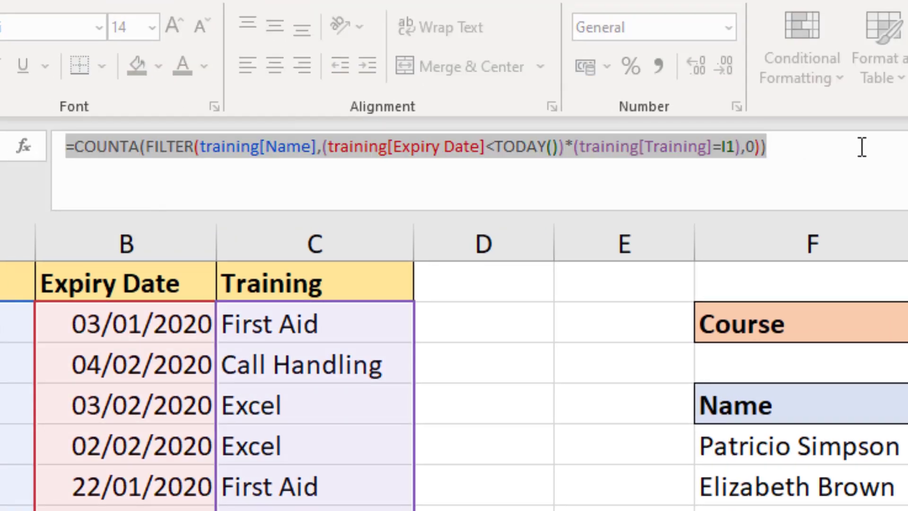
pyautogui.hotkey('ctrl', 'Return')
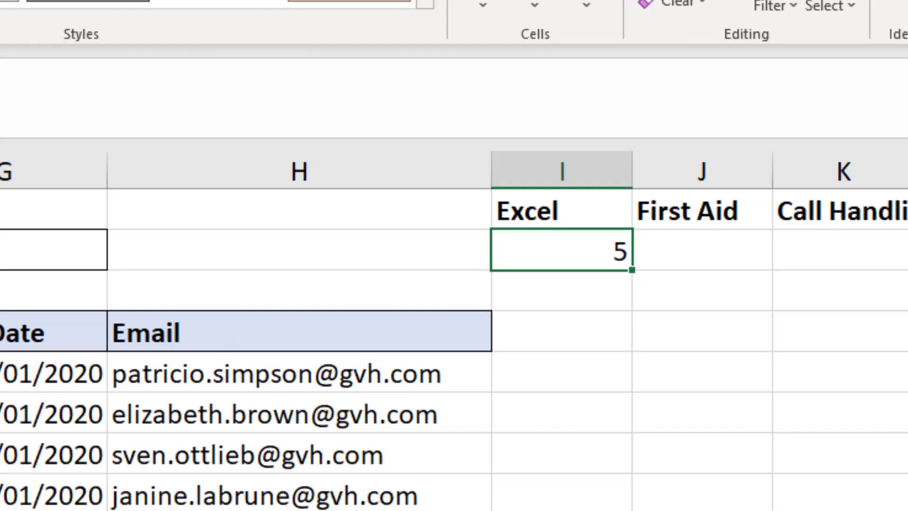
pyautogui.click(570, 239)
pyautogui.hotkey('ctrl', 'v')
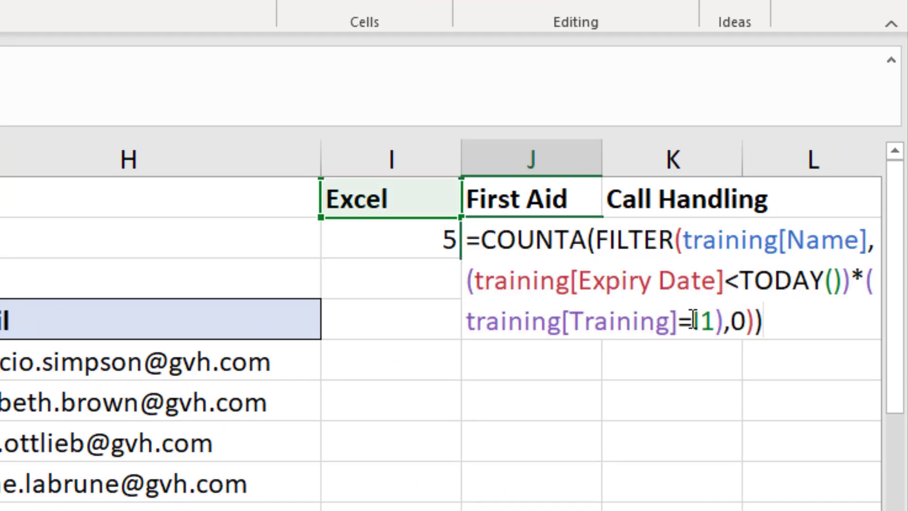
pyautogui.moveTo(692, 320); pyautogui.dragTo(701, 321)
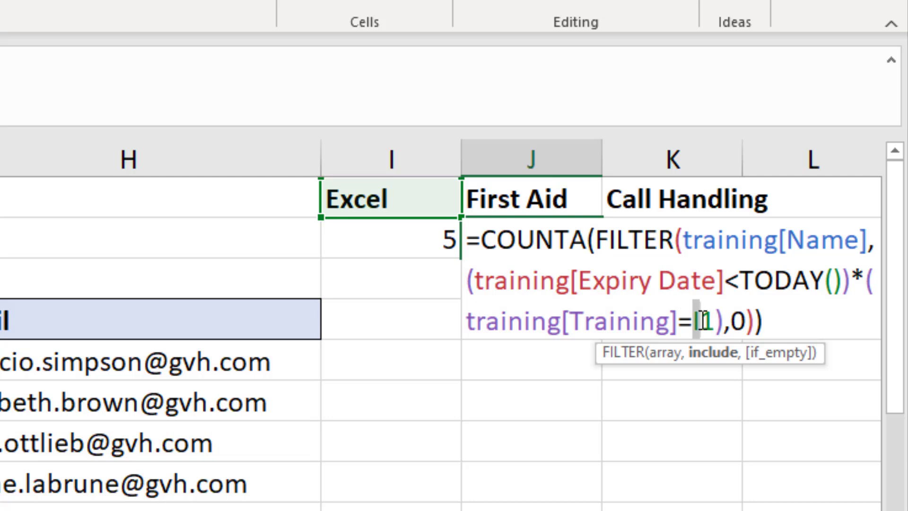
pyautogui.write('J')
pyautogui.press('Return')
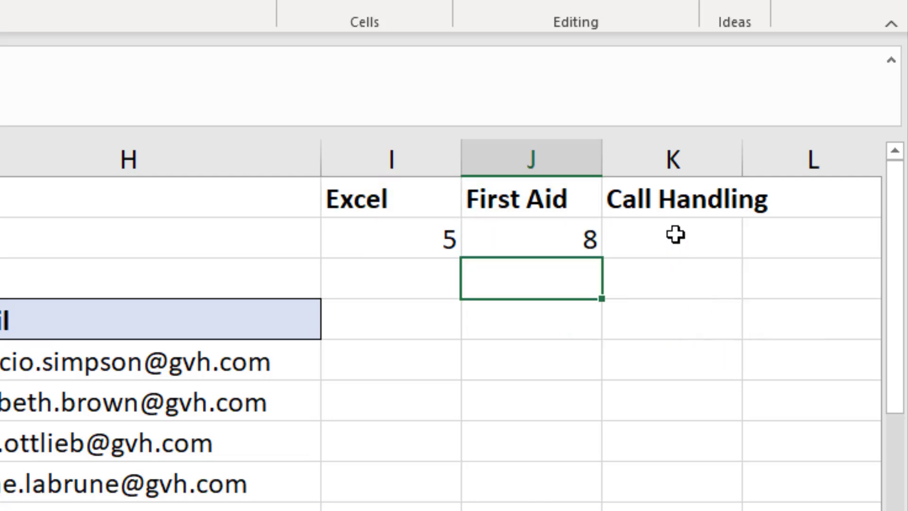
# - Paste the count formula into K2, referencing K1 for the Call Handling count of 3
pyautogui.doubleClick(679, 237)
pyautogui.hotkey('ctrl', 'v')
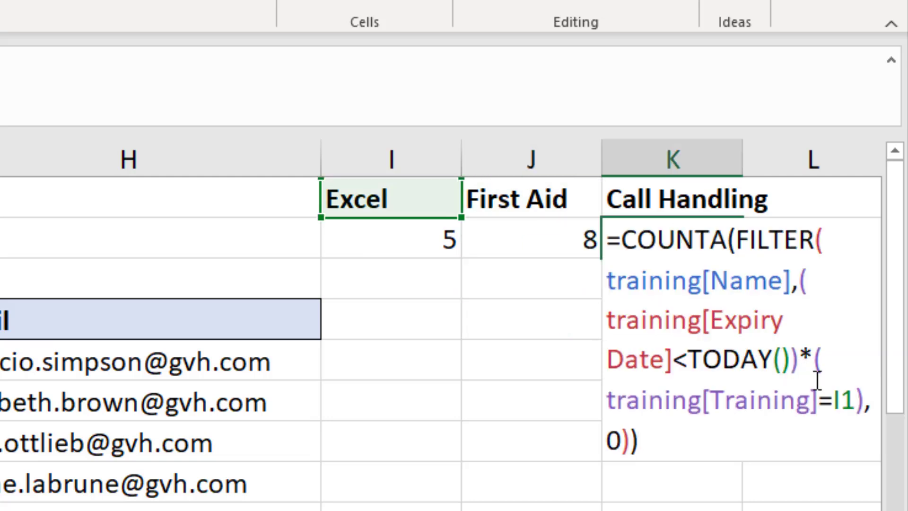
pyautogui.moveTo(834, 400); pyautogui.dragTo(843, 397)
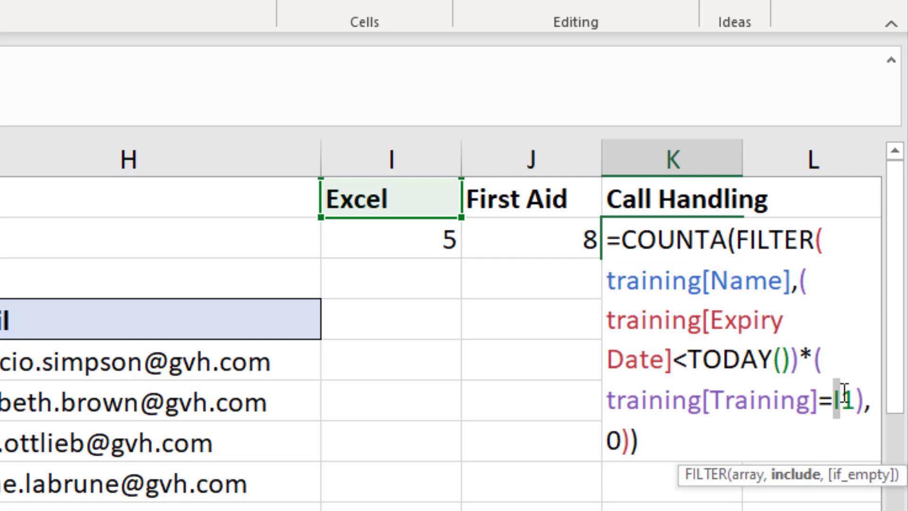
pyautogui.write('k')
pyautogui.press('Return')
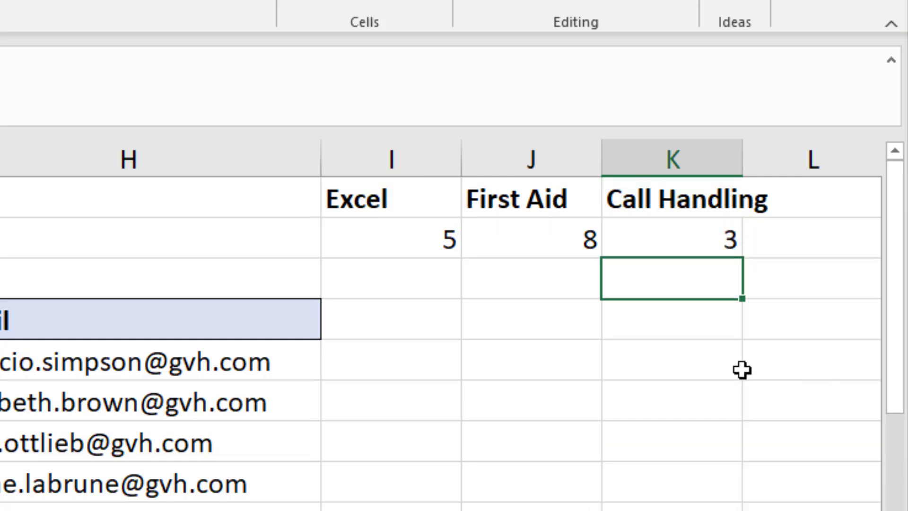
# - Set the Course in G2 to First Aid, then back to Excel
pyautogui.click(529, 365)
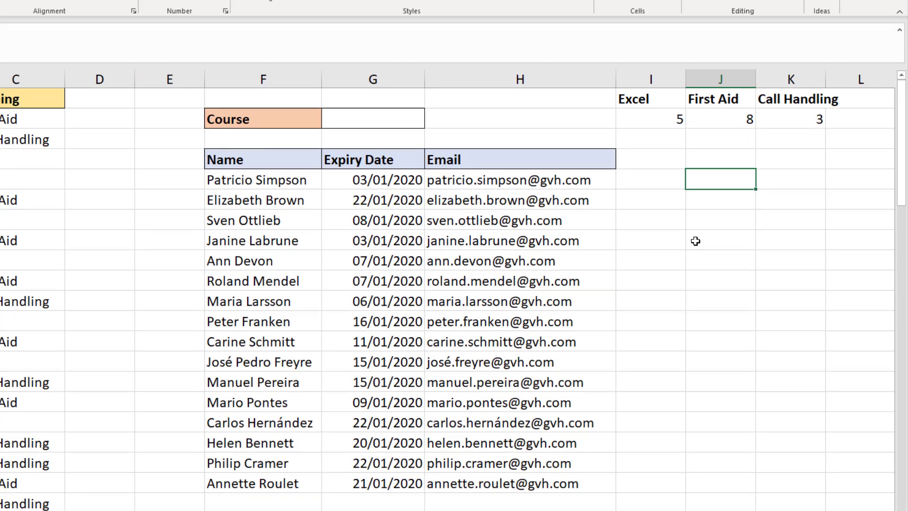
pyautogui.click(391, 121)
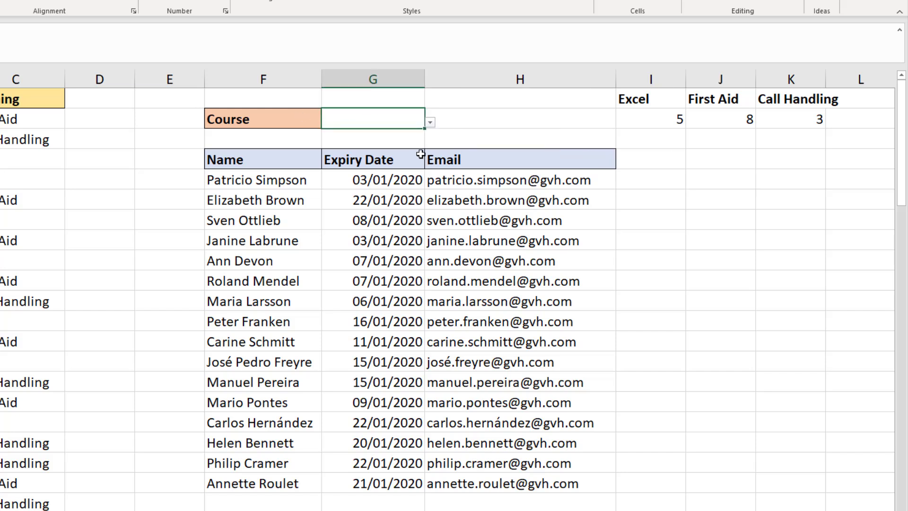
pyautogui.click(430, 122)
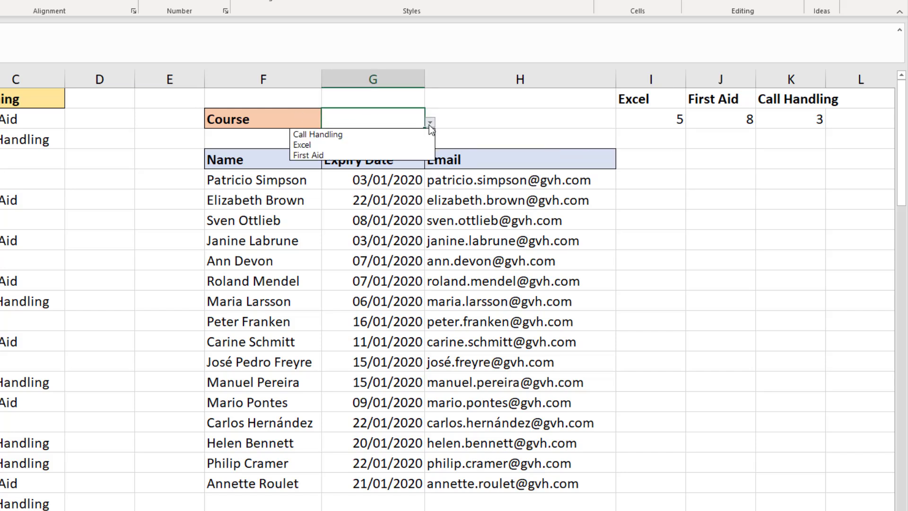
pyautogui.click(334, 155)
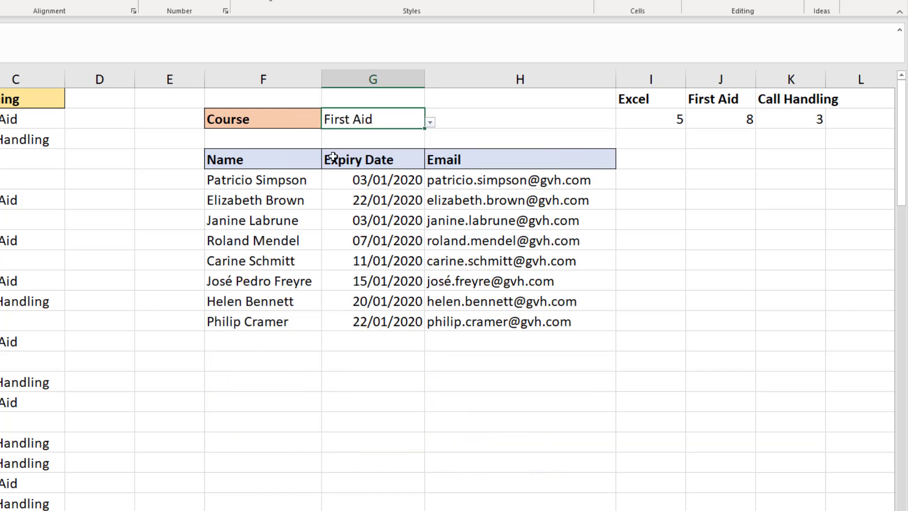
pyautogui.click(429, 122)
pyautogui.click(386, 141)
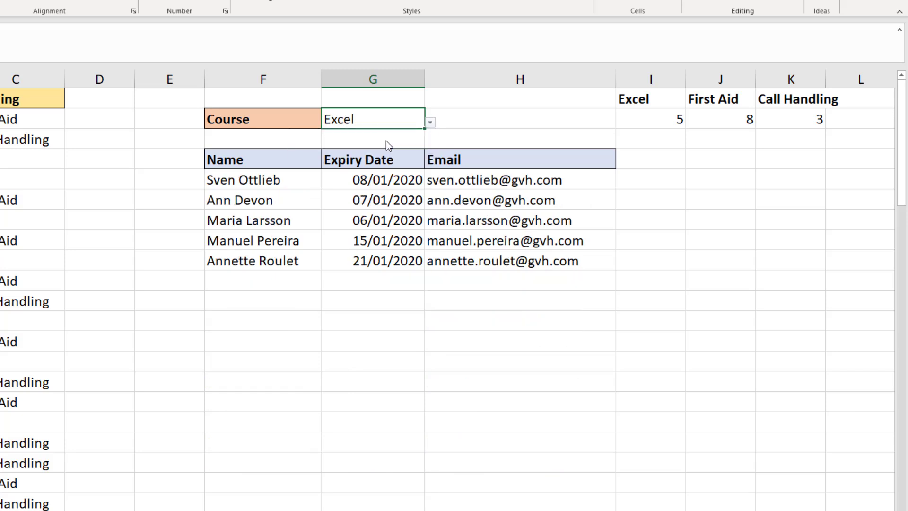